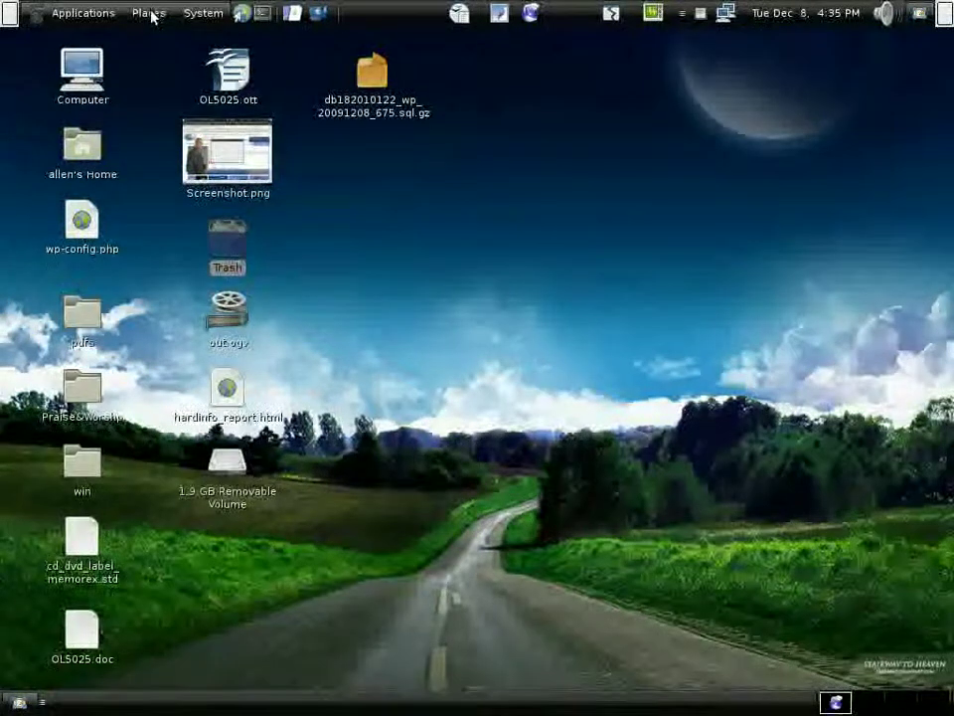
- Open the utilities bookmark folder and select google-chrome-beta_current_i386.deb
{"action": "left_click", "coordinate": [150, 14]}
{"action": "mouse_move", "coordinate": [217, 101]}
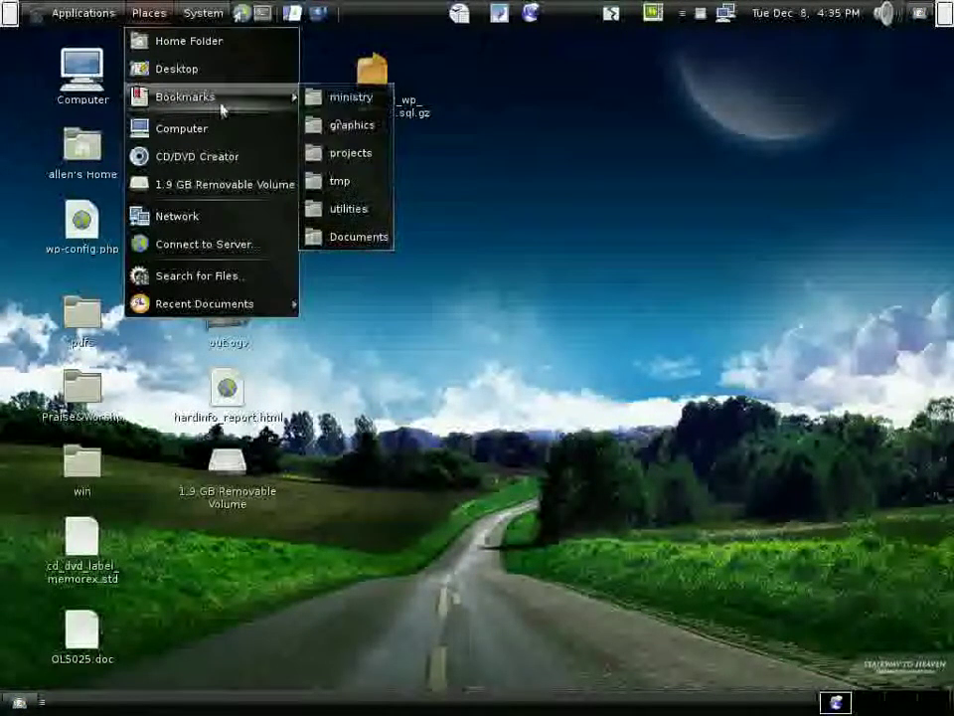
{"action": "left_click", "coordinate": [375, 228]}
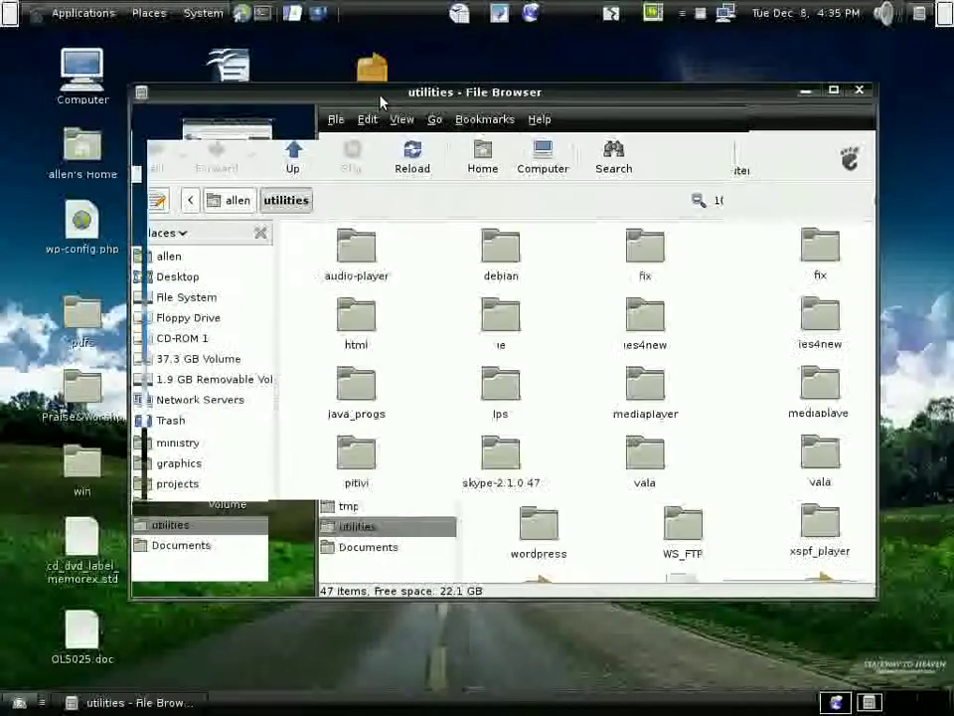
{"action": "left_click_drag", "start_coordinate": [381, 99], "coordinate": [568, 101]}
{"action": "scroll", "coordinate": [733, 385], "scroll_direction": "down", "scroll_amount": 5}
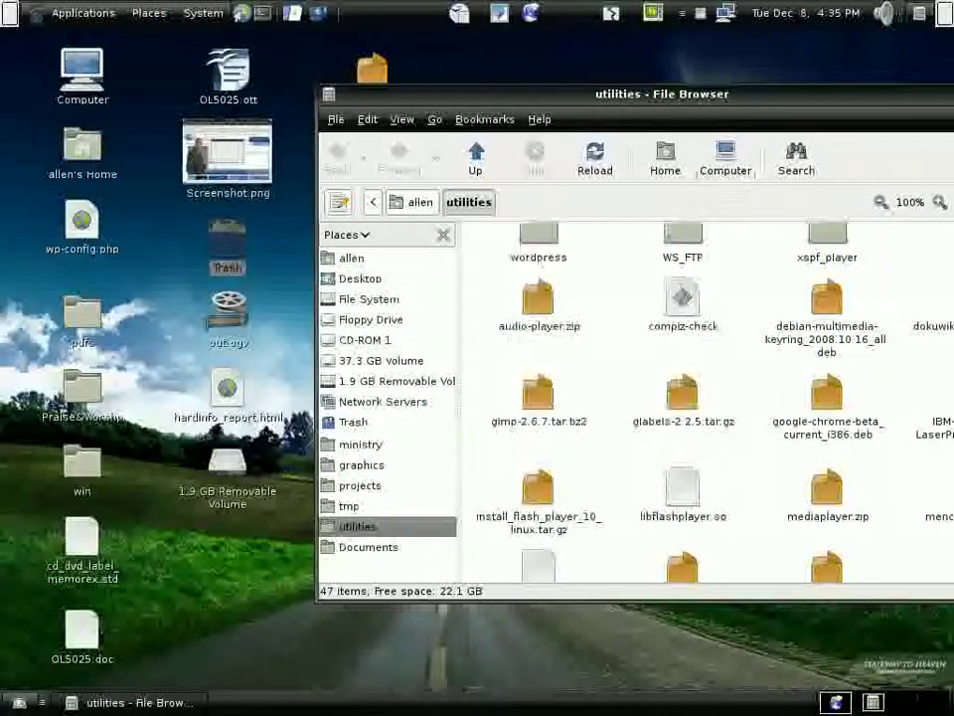
{"action": "left_click", "coordinate": [827, 402]}
{"action": "left_click_drag", "start_coordinate": [746, 97], "coordinate": [616, 59]}
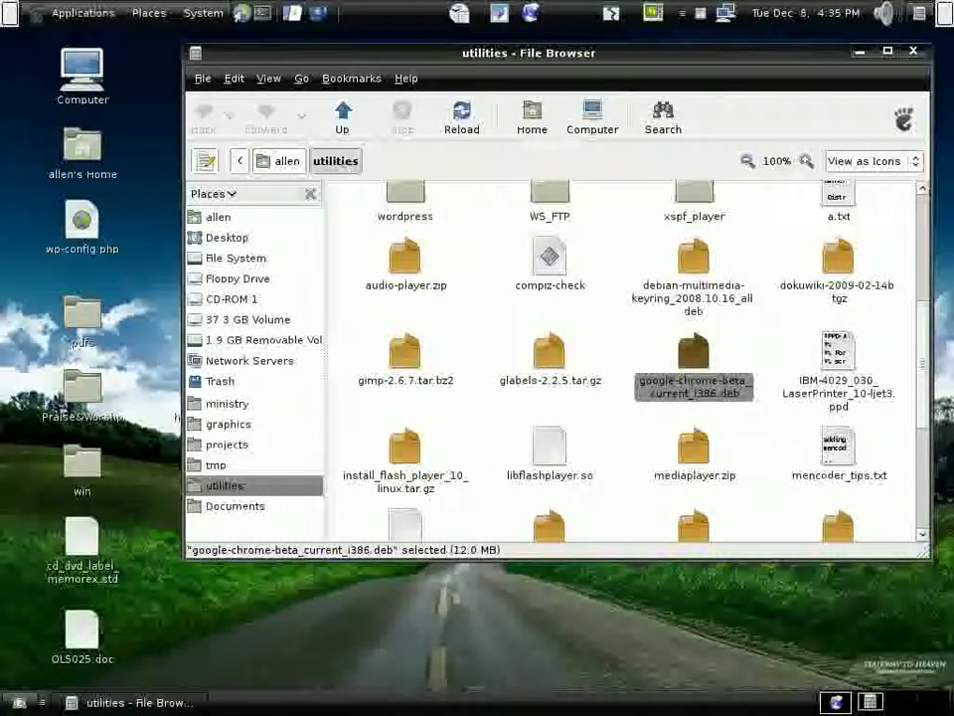
- In a terminal, run gksudo gdebi-gtk and enter the administrator password
{"action": "left_click", "coordinate": [262, 14]}
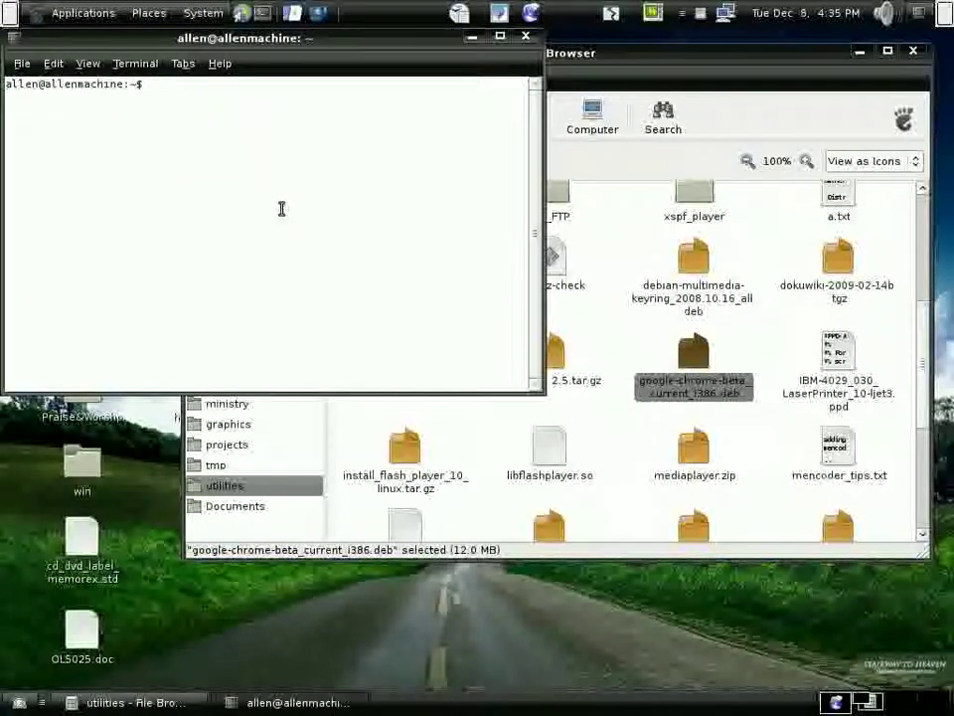
{"action": "type", "text": "gksudo gdebi-gtk"}
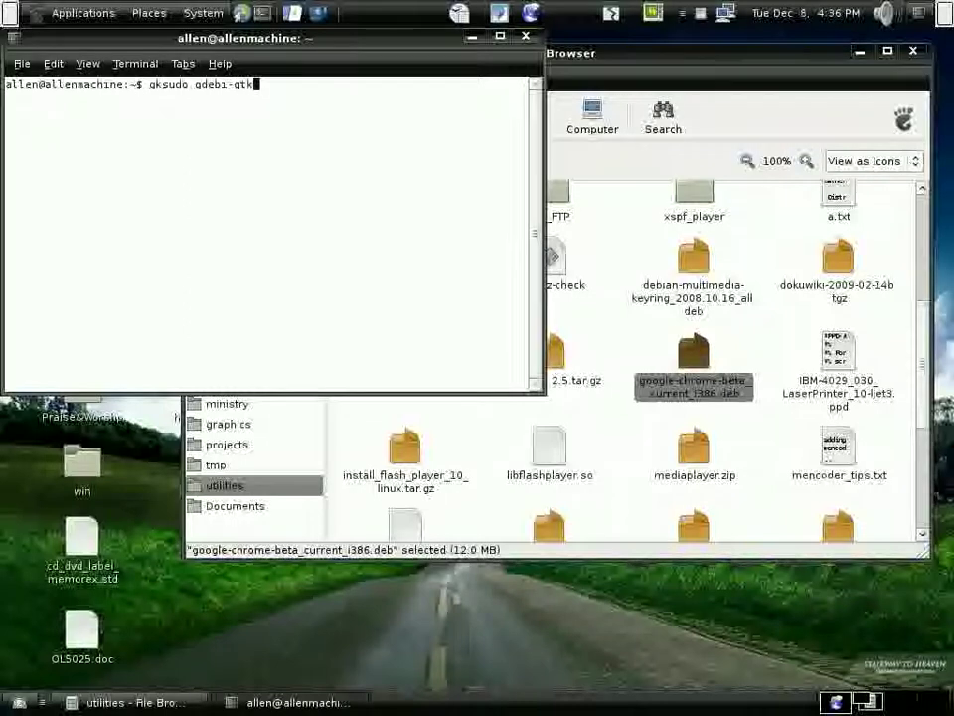
{"action": "key", "text": "Return"}
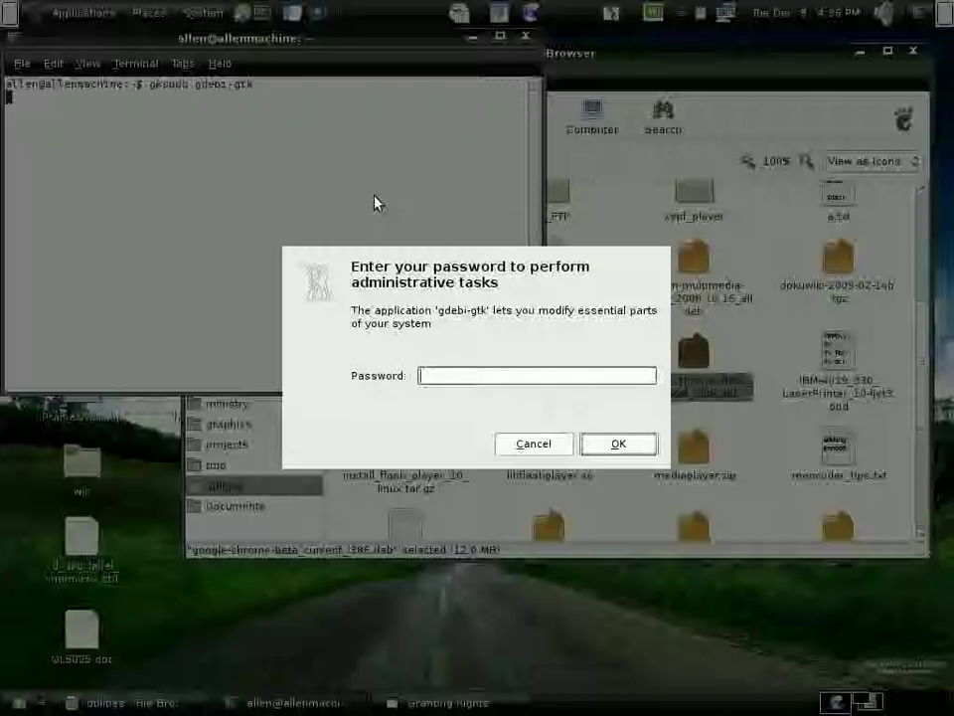
{"action": "key", "text": "Return"}
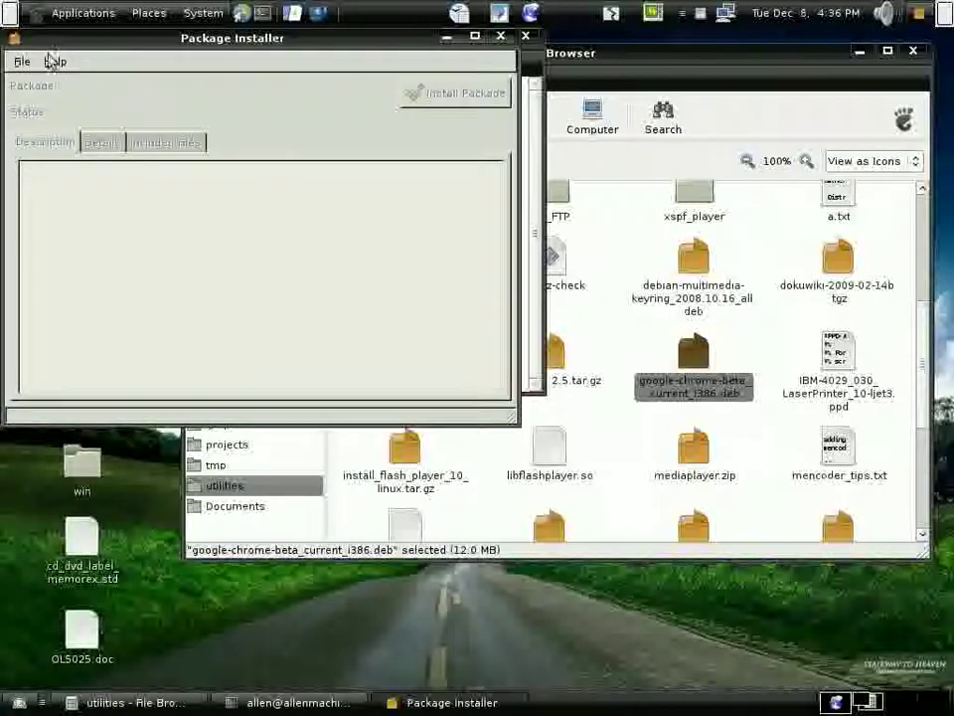
- Choose google-chrome-beta_current_i386.deb from the utilities folder in the Open Software Package dialog
{"action": "left_click", "coordinate": [21, 62]}
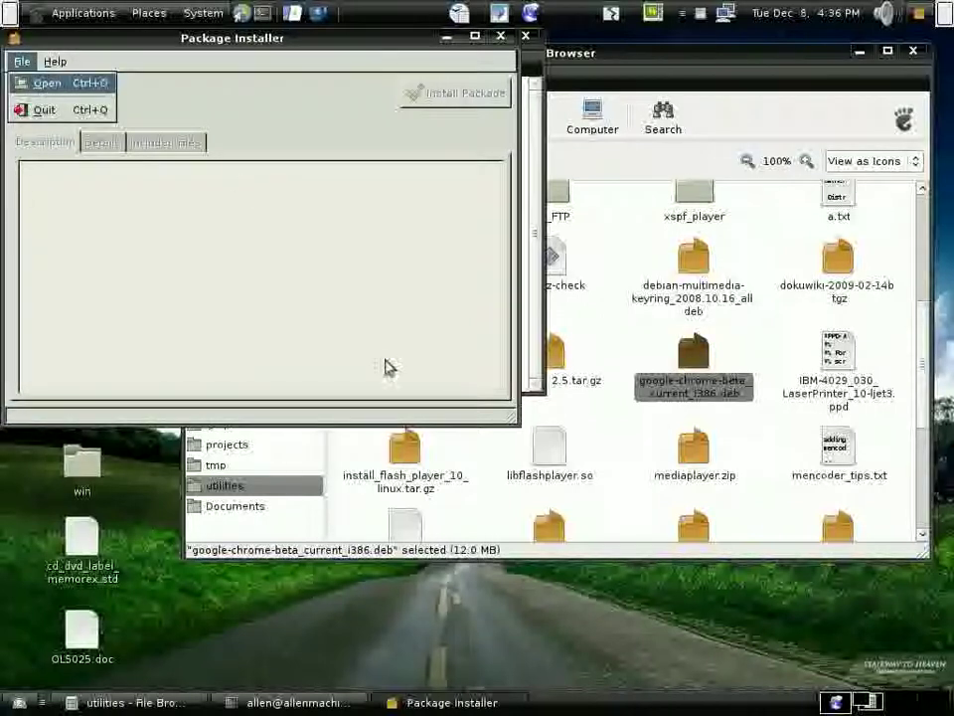
{"action": "key", "text": "Return"}
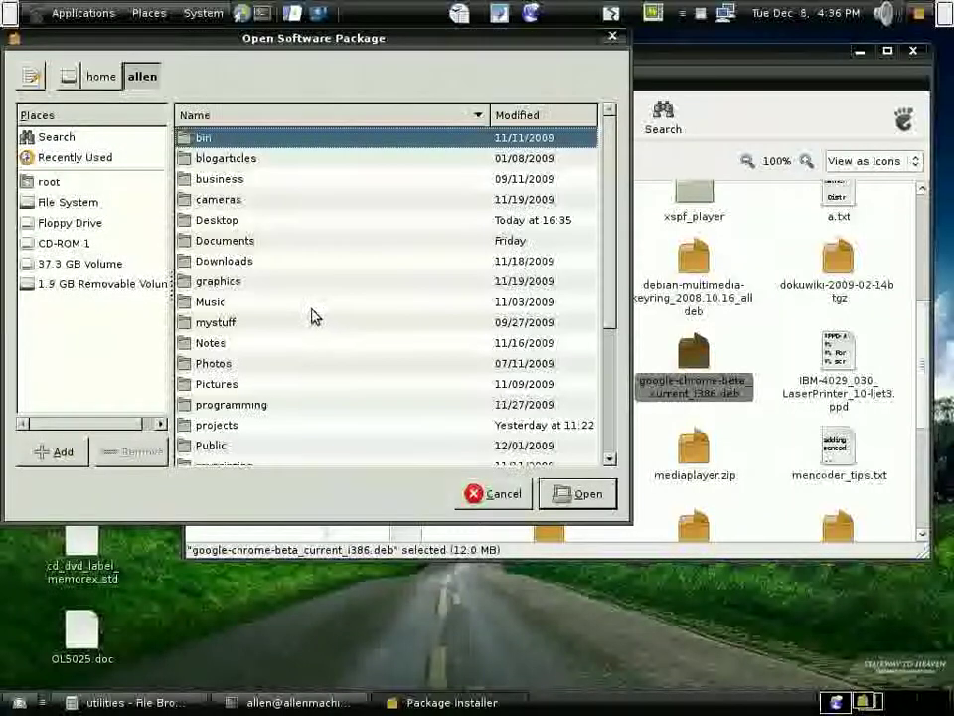
{"action": "scroll", "coordinate": [278, 372], "scroll_direction": "down", "scroll_amount": 5}
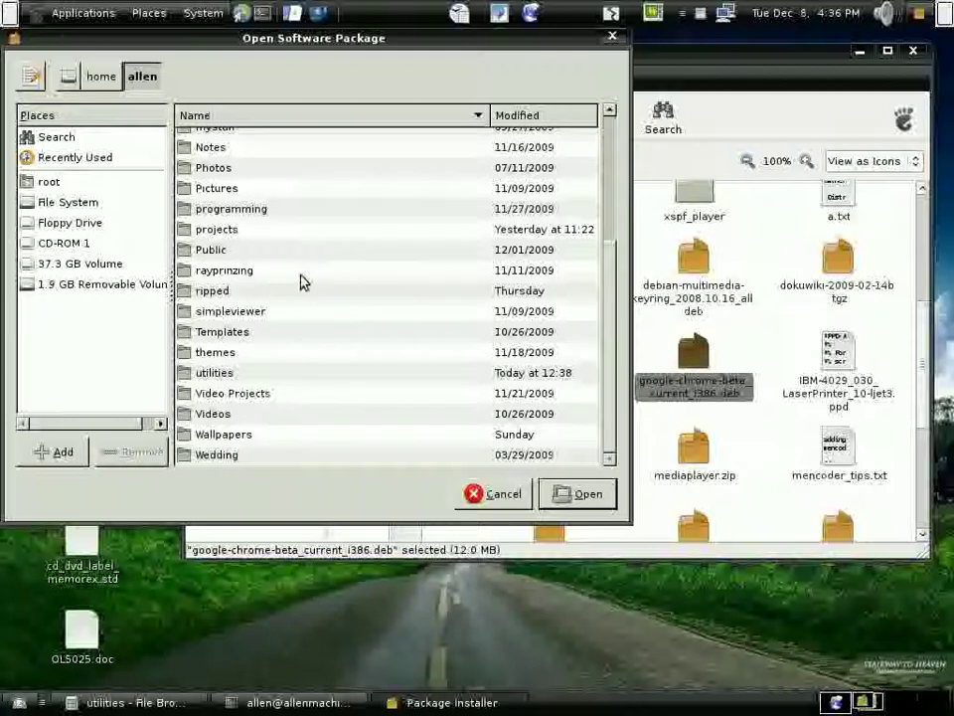
{"action": "double_click", "coordinate": [214, 372]}
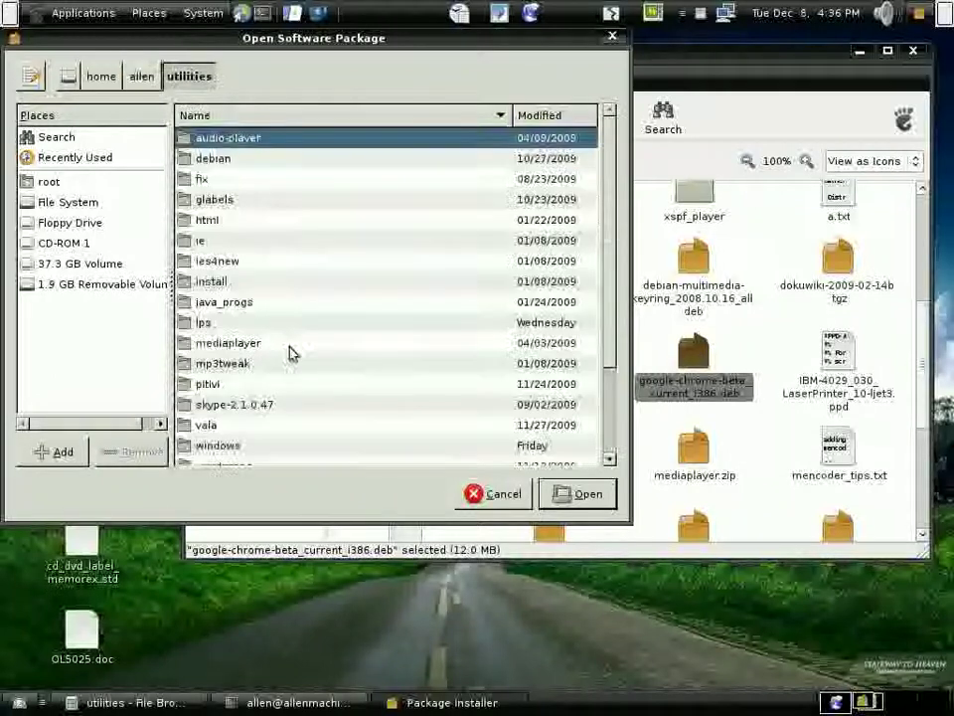
{"action": "scroll", "coordinate": [257, 370], "scroll_direction": "down", "scroll_amount": 1}
{"action": "scroll", "coordinate": [256, 371], "scroll_direction": "down", "scroll_amount": 1}
{"action": "left_click", "coordinate": [313, 435]}
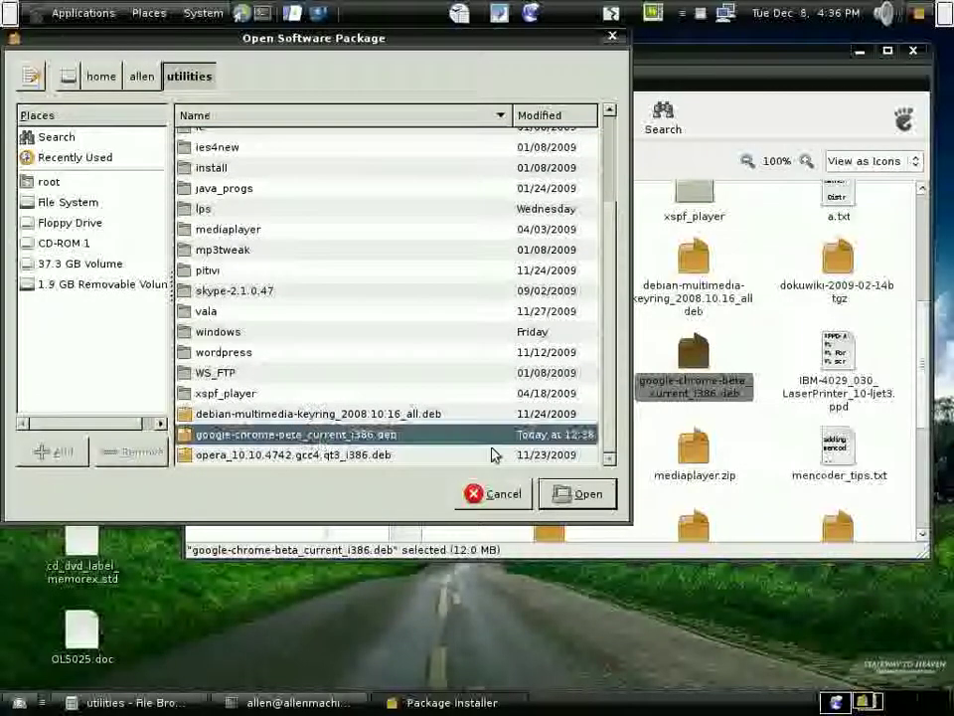
{"action": "left_click", "coordinate": [585, 495]}
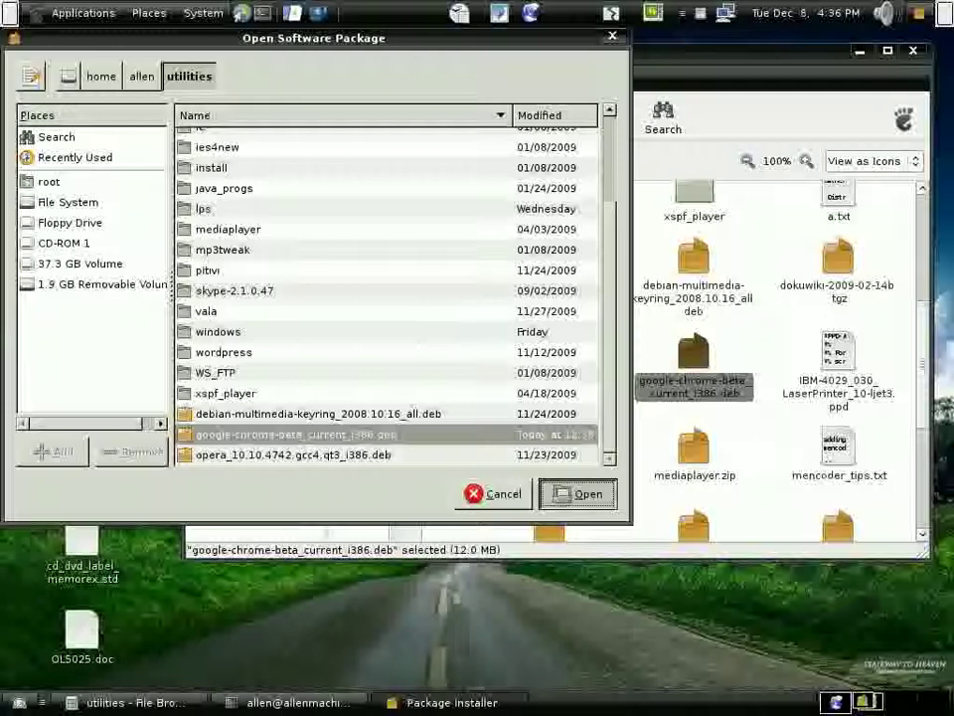
- Load the google-chrome-beta package into GDebi and close the file browser
{"action": "left_click", "coordinate": [586, 494]}
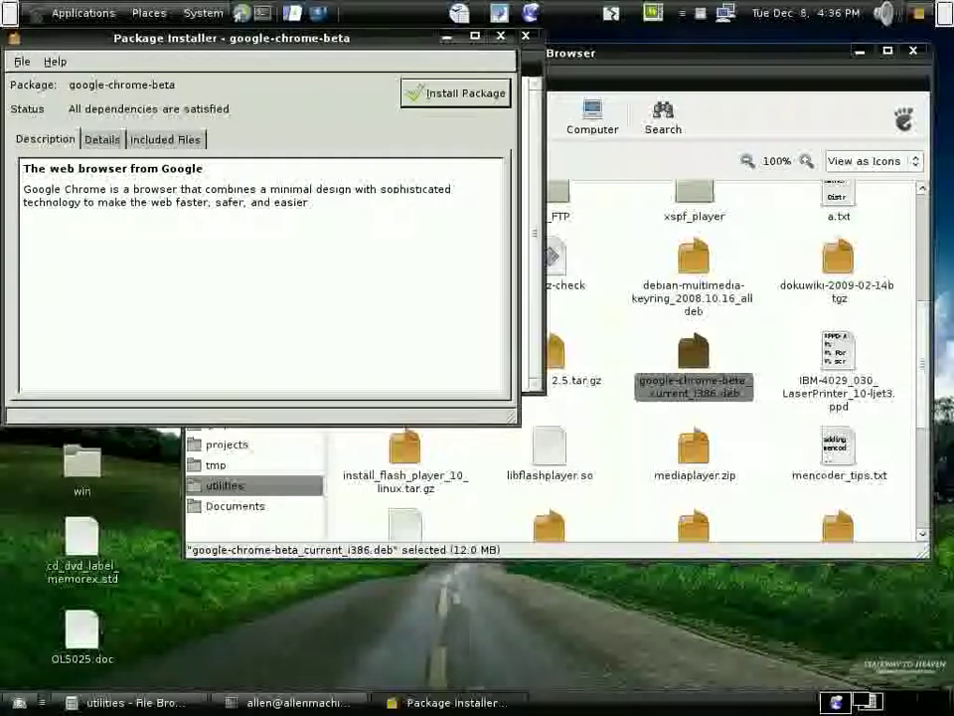
{"action": "left_click", "coordinate": [915, 52]}
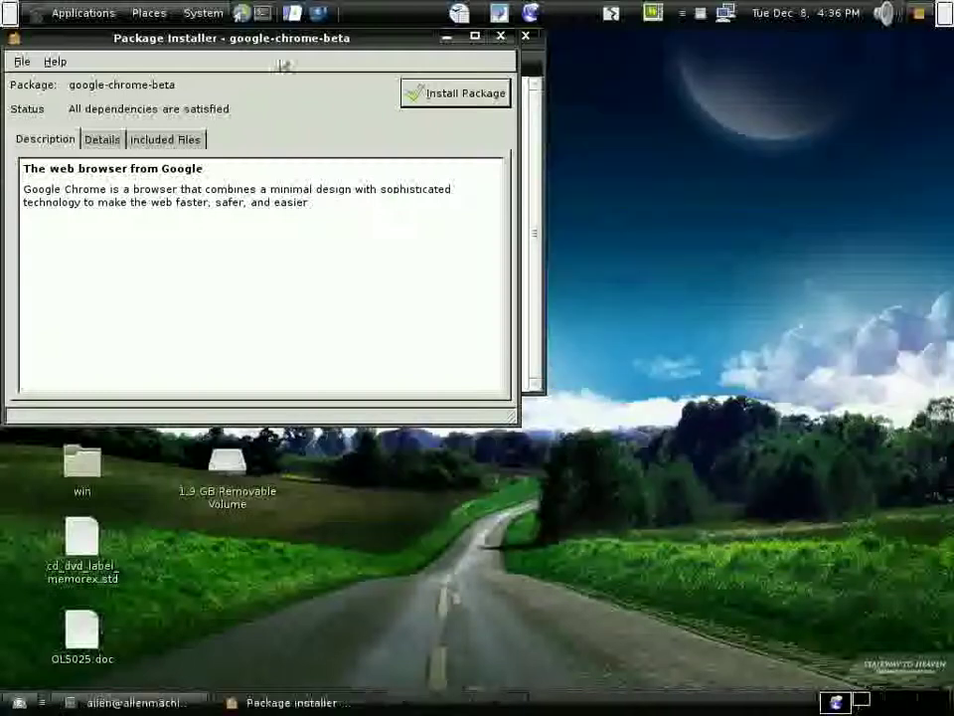
{"action": "left_click_drag", "start_coordinate": [249, 45], "coordinate": [416, 104]}
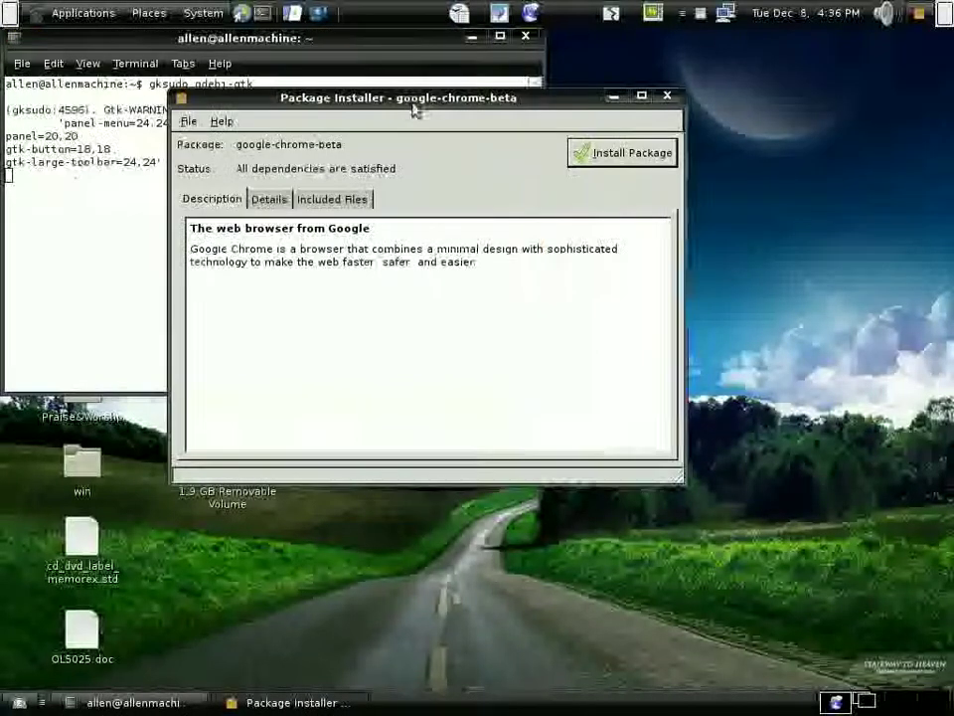
- Review the package's Details and Included Files, then return to the Description
{"action": "left_click", "coordinate": [268, 200]}
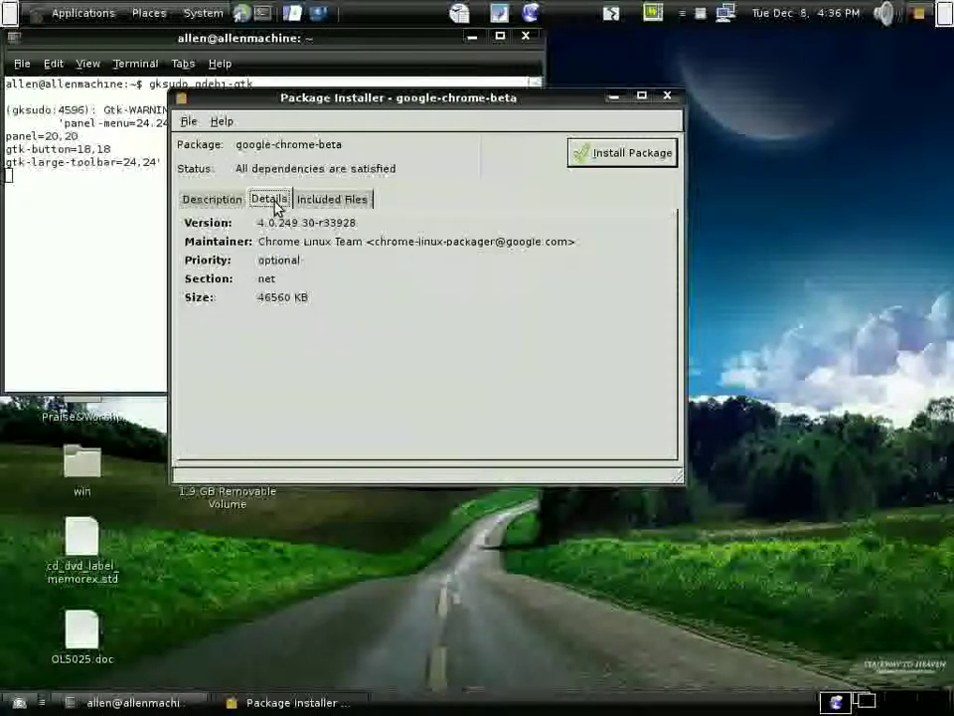
{"action": "left_click", "coordinate": [341, 200]}
{"action": "left_click", "coordinate": [223, 202]}
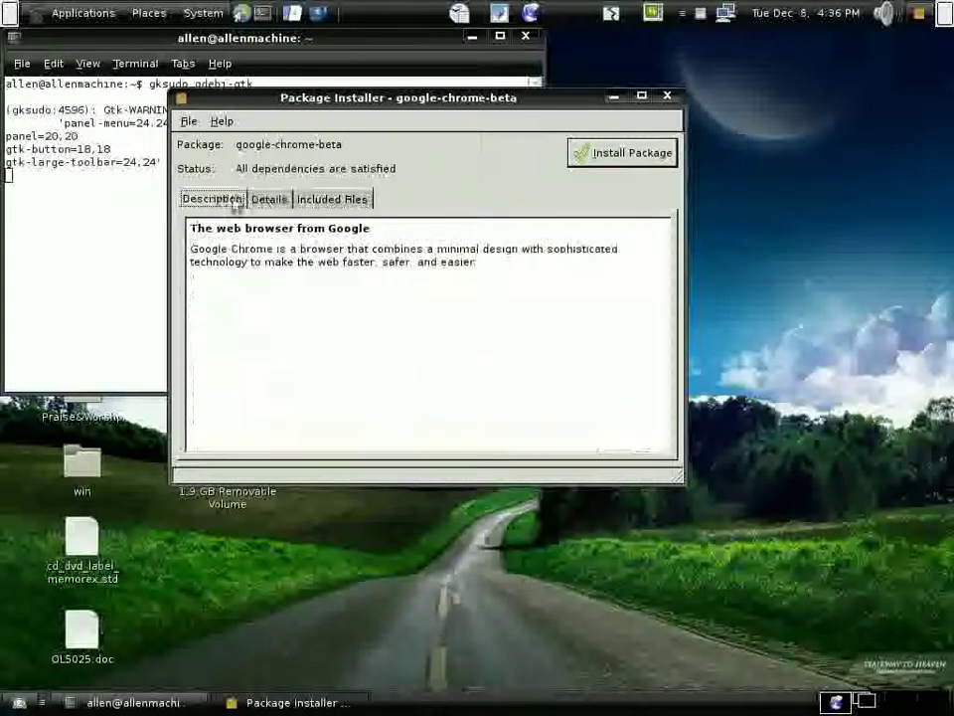
- Install google-chrome-beta 4.0.249.30-r33928, showing the Terminal output until installation finishes
{"action": "left_click", "coordinate": [623, 154]}
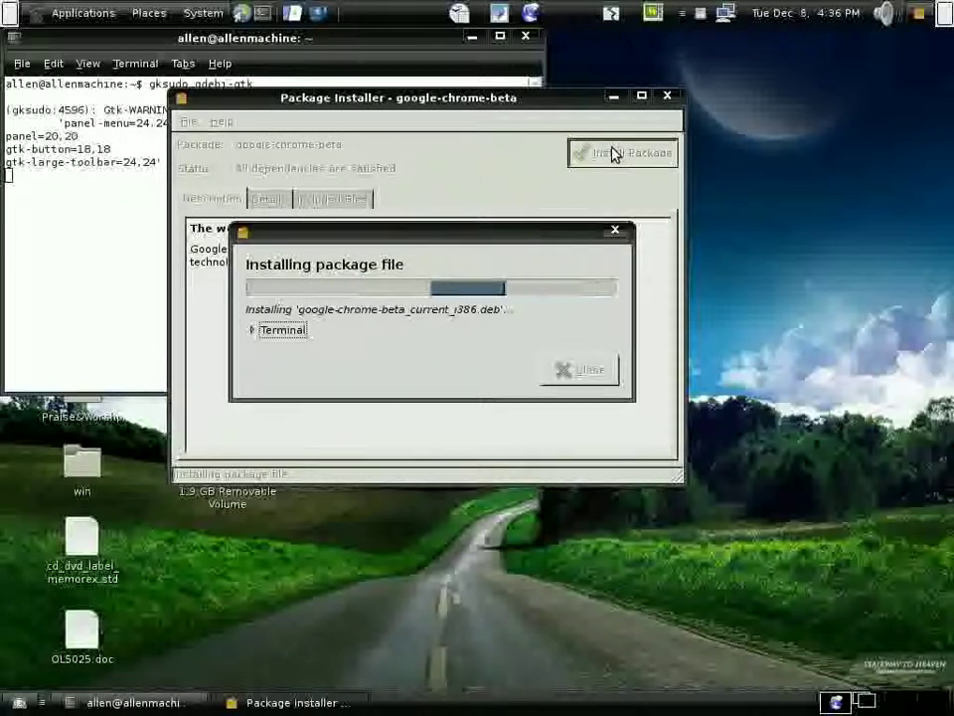
{"action": "left_click", "coordinate": [260, 330]}
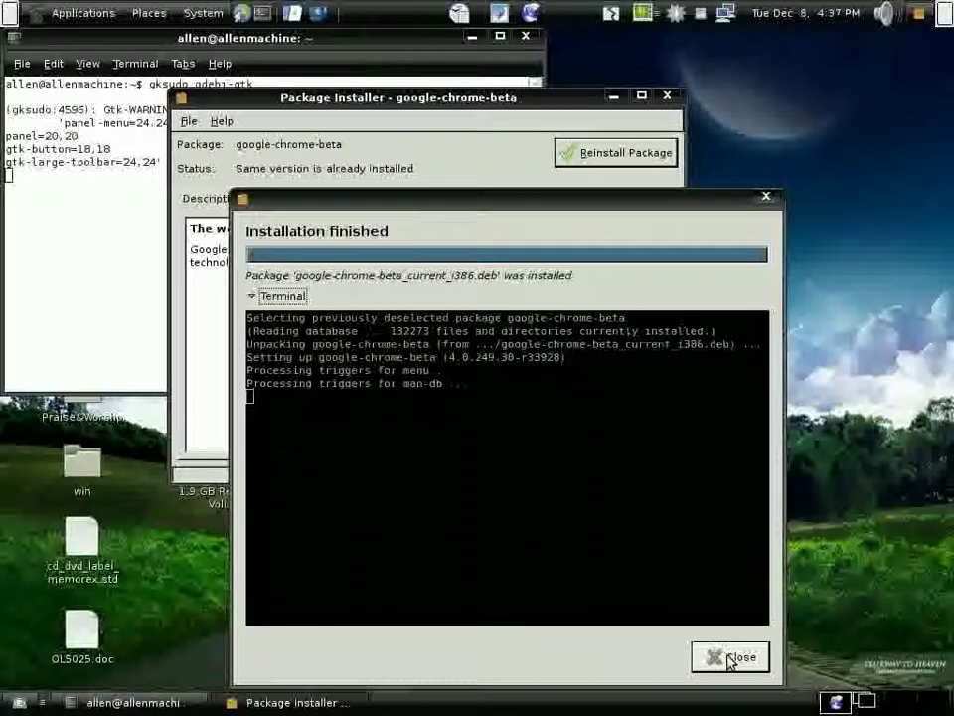
- Dismiss the installation-finished message, quit GDebi and close the terminal
{"action": "left_click", "coordinate": [254, 298]}
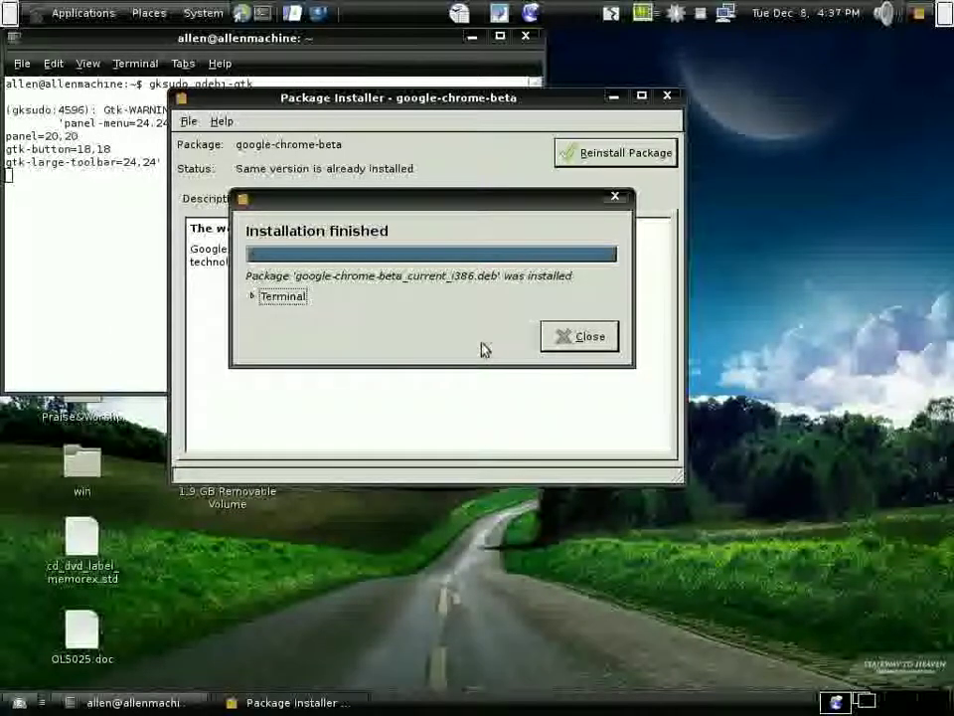
{"action": "left_click", "coordinate": [592, 338]}
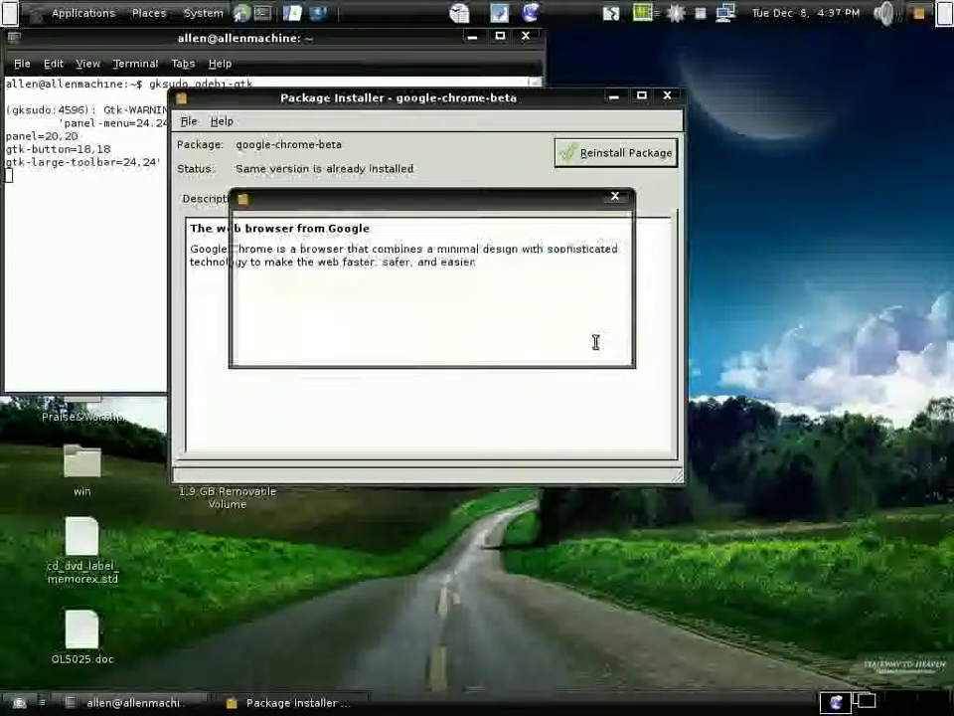
{"action": "left_click", "coordinate": [183, 124]}
{"action": "left_click", "coordinate": [217, 167]}
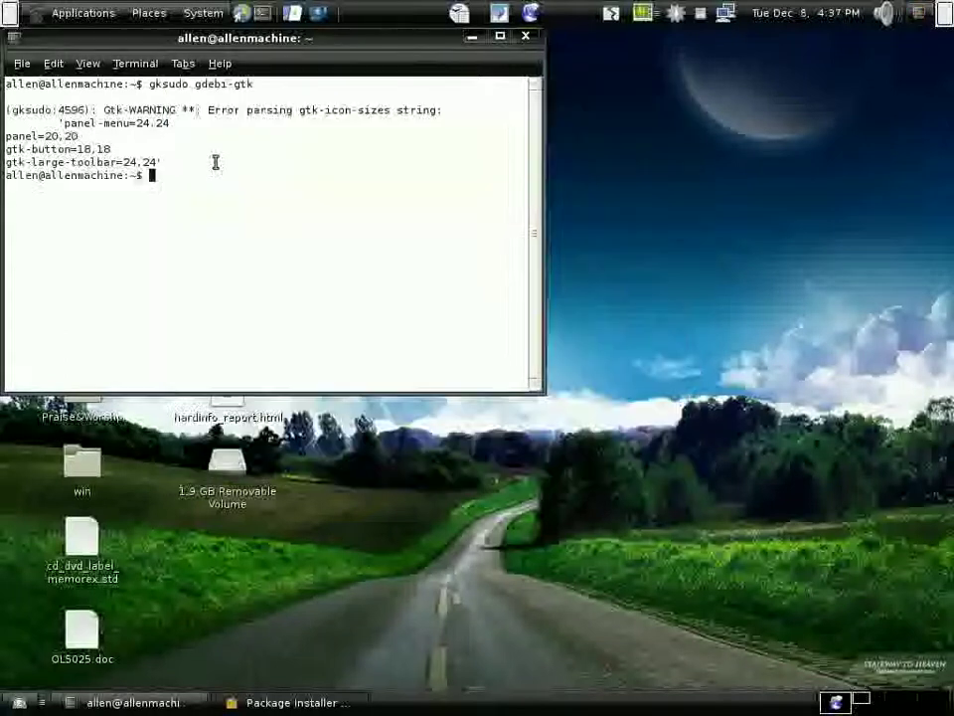
{"action": "left_click", "coordinate": [525, 39]}
- Launch Google Chrome from Applications > Internet
{"action": "left_click", "coordinate": [87, 16]}
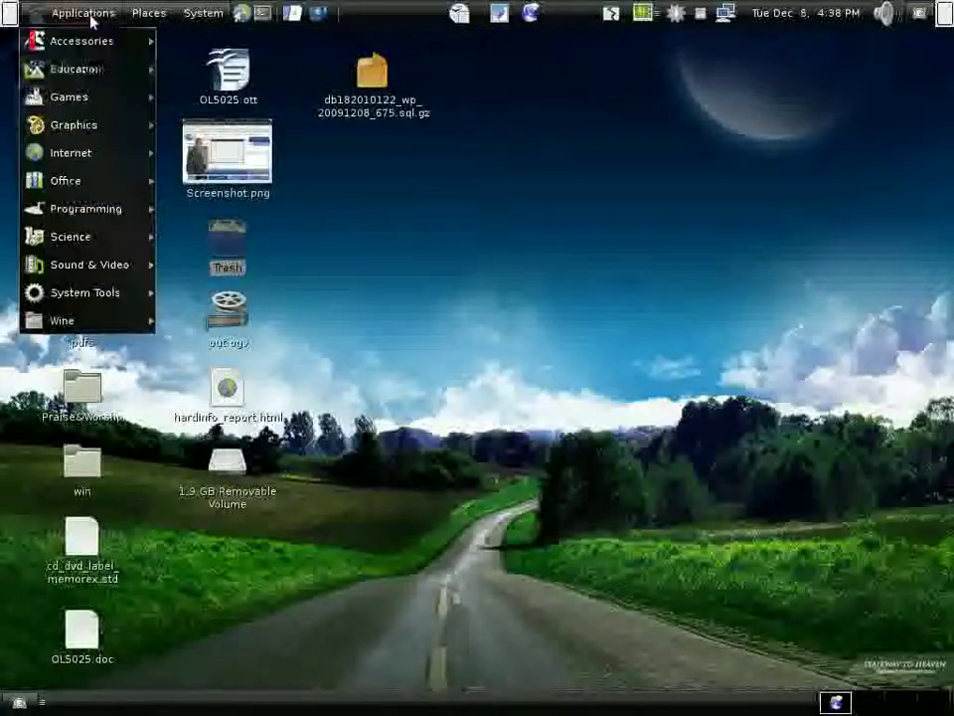
{"action": "mouse_move", "coordinate": [120, 156]}
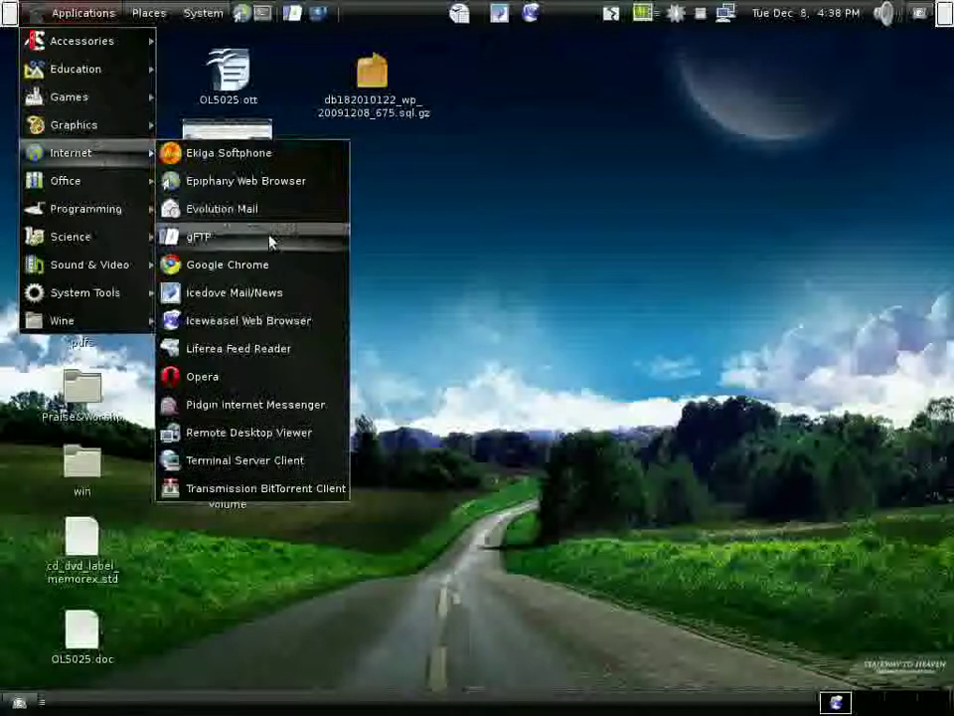
{"action": "left_click", "coordinate": [270, 269]}
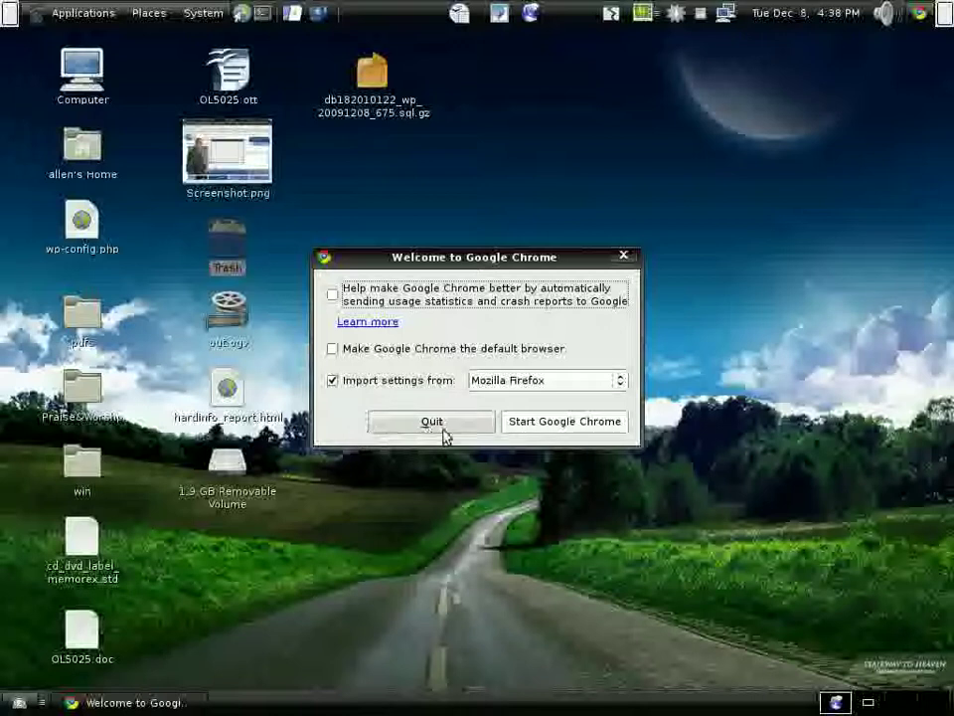
- Start Google Chrome, close Iceweasel and let the Firefox settings import finish
{"action": "left_click", "coordinate": [554, 425]}
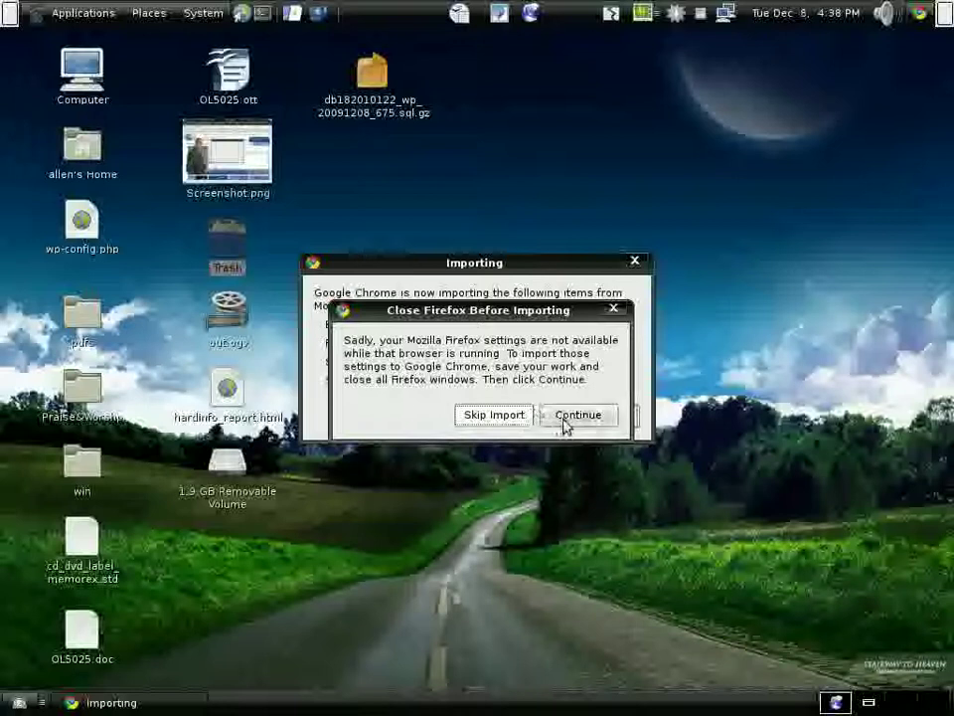
{"action": "left_click", "coordinate": [836, 703]}
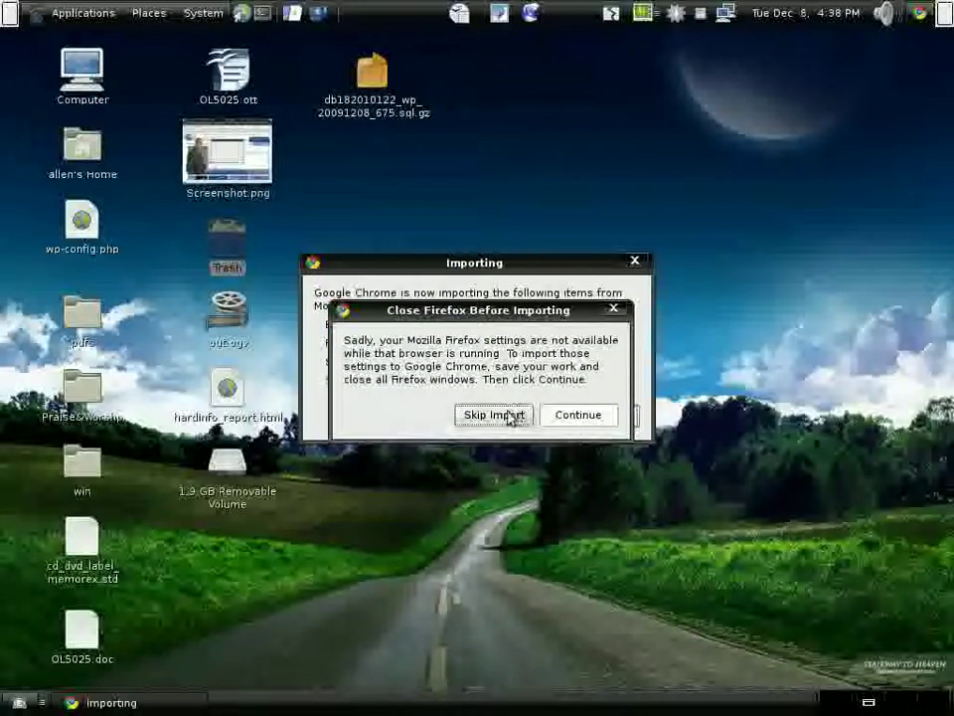
{"action": "left_click", "coordinate": [556, 418]}
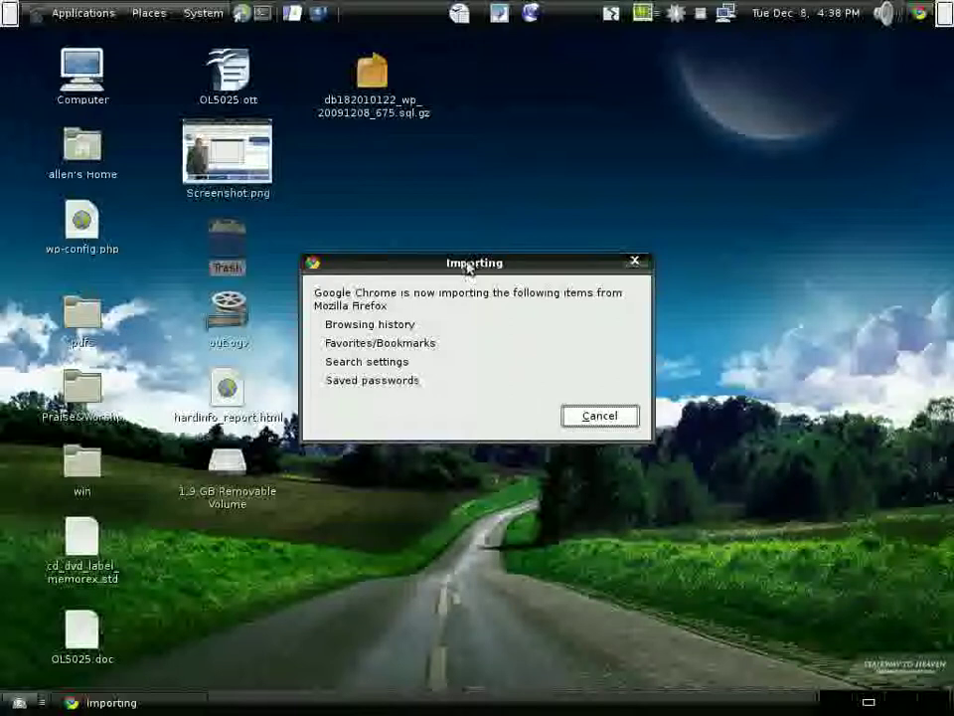
{"action": "left_click_drag", "start_coordinate": [463, 265], "coordinate": [476, 217]}
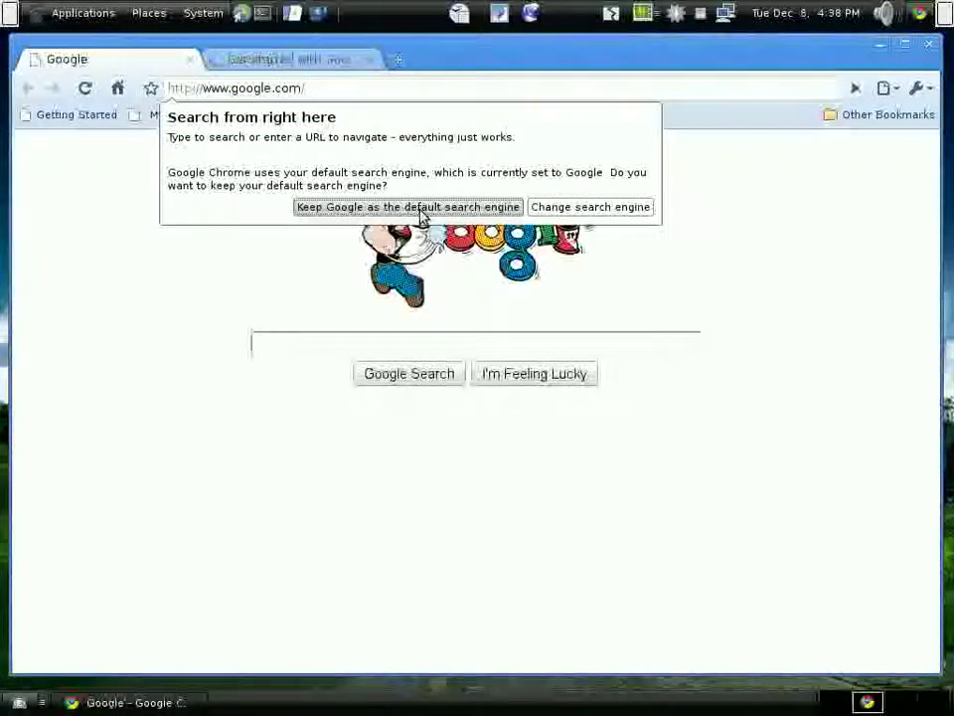
- Keep Google as the default search engine and type debian into the search box
{"action": "left_click", "coordinate": [422, 206]}
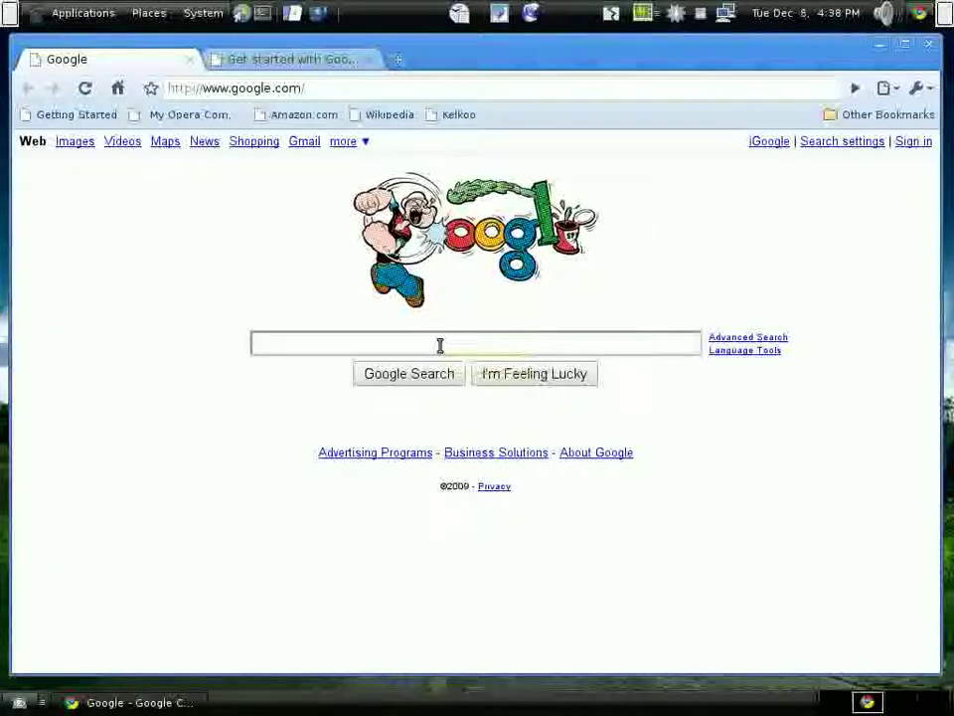
{"action": "type", "text": "debian"}
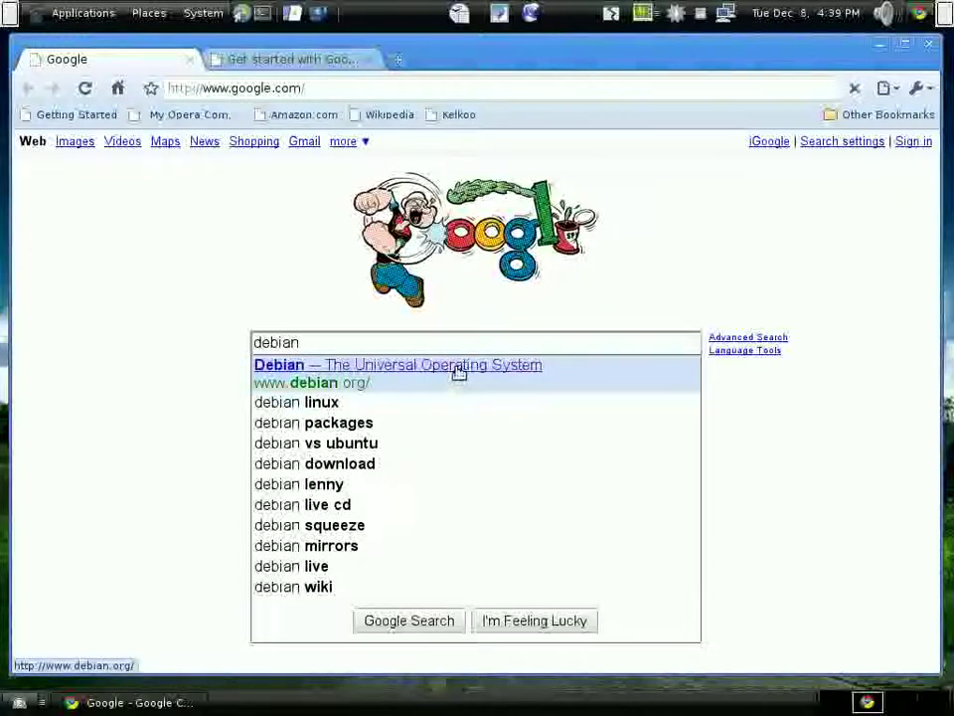
- Open the Debian homepage, then load acid3.acidtests.org, which scores 100/100
{"action": "left_click", "coordinate": [459, 368]}
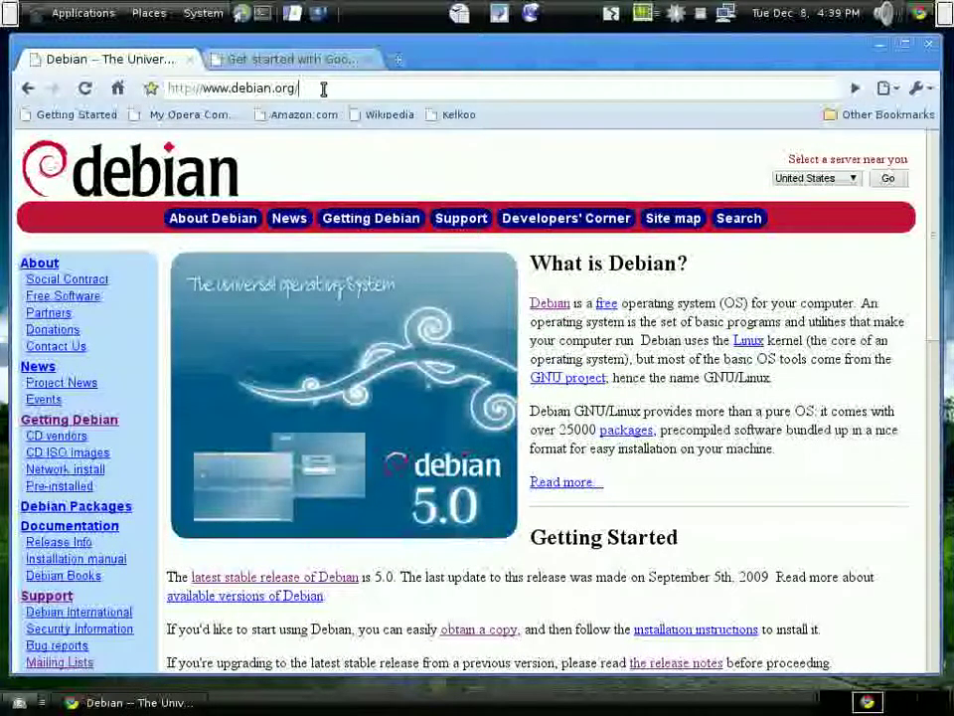
{"action": "left_click_drag", "start_coordinate": [323, 89], "coordinate": [144, 91]}
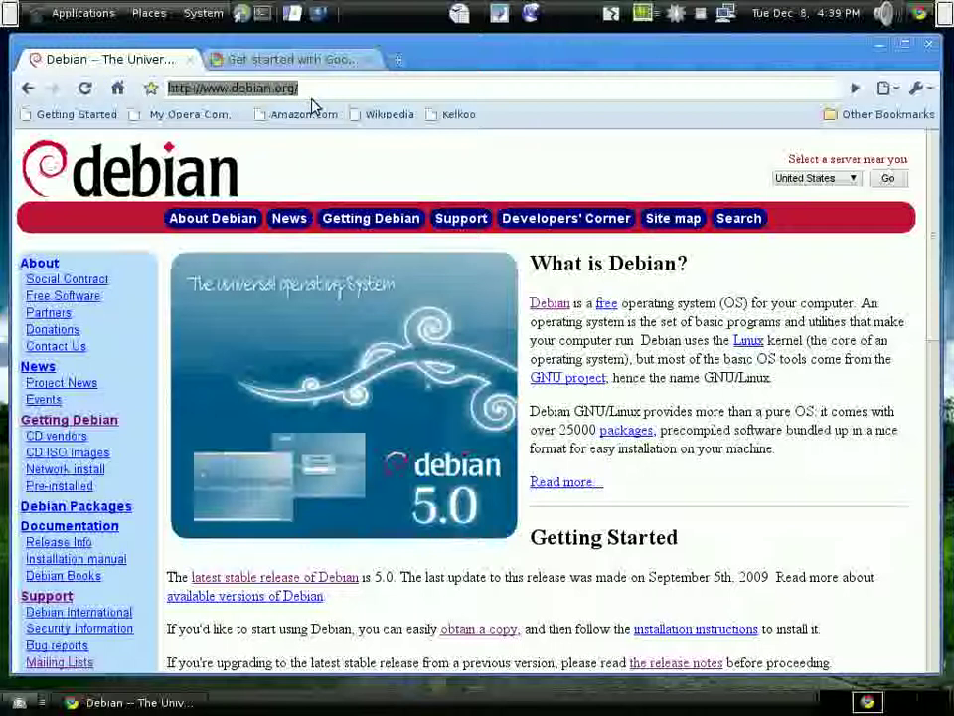
{"action": "type", "text": "acid"}
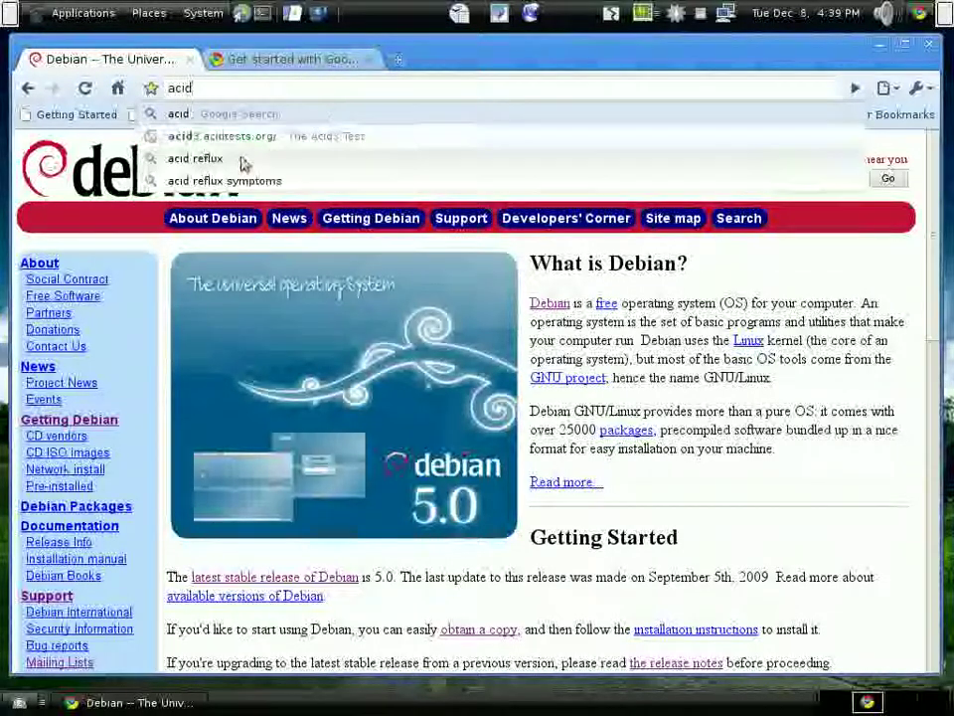
{"action": "key", "text": "Down"}
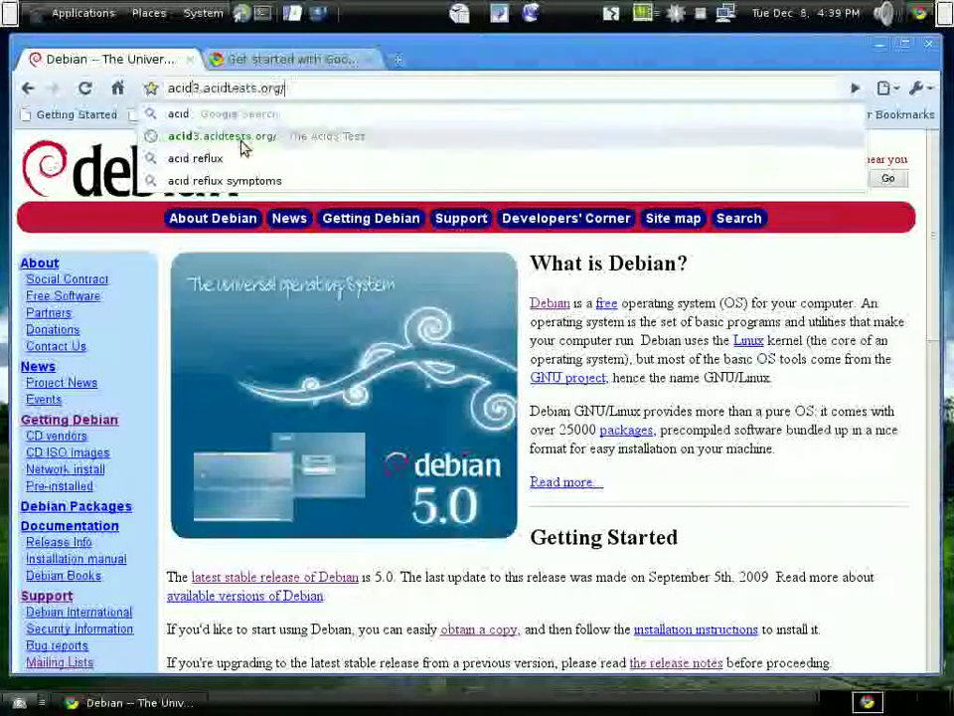
{"action": "key", "text": "Return"}
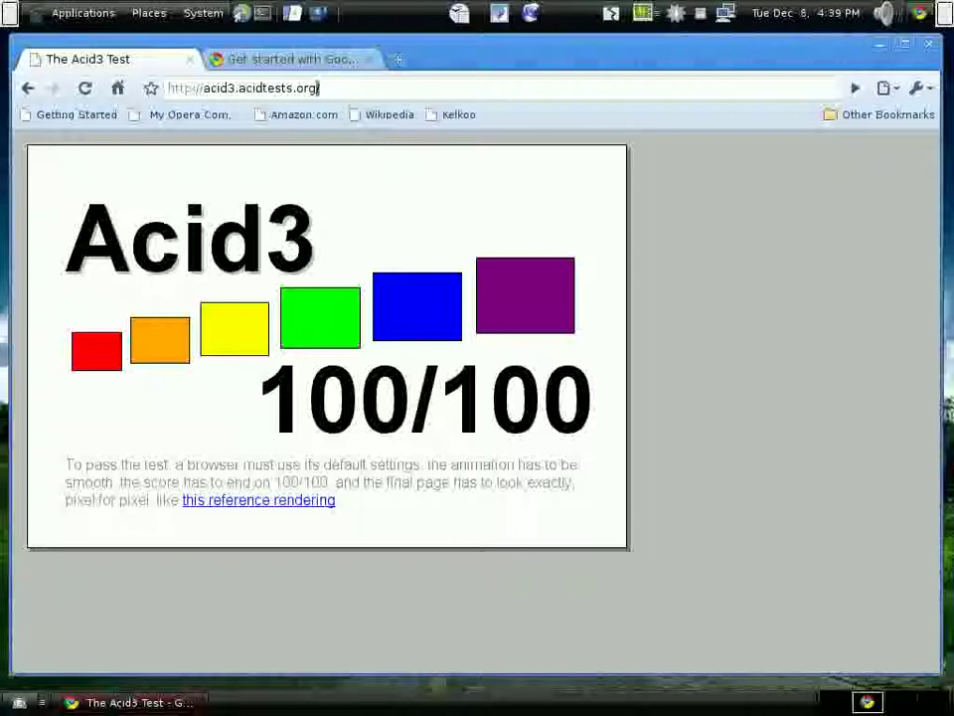
- Replace the Acid3 address with the youtube.com/my_subscriptions suggestion and load it
{"action": "left_click_drag", "start_coordinate": [354, 87], "coordinate": [151, 83]}
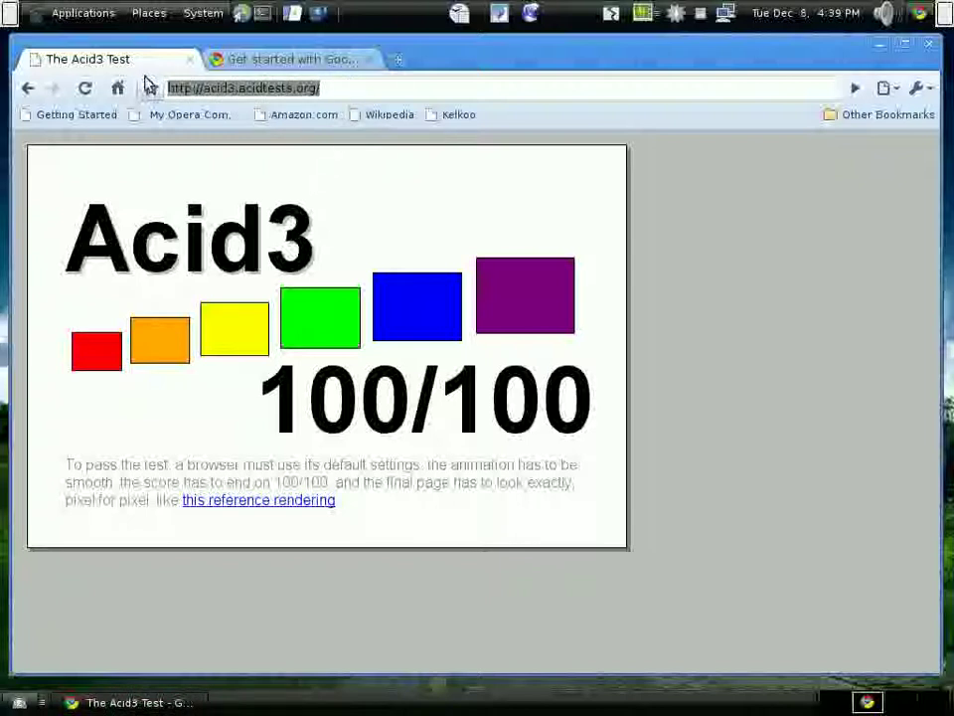
{"action": "type", "text": "yo"}
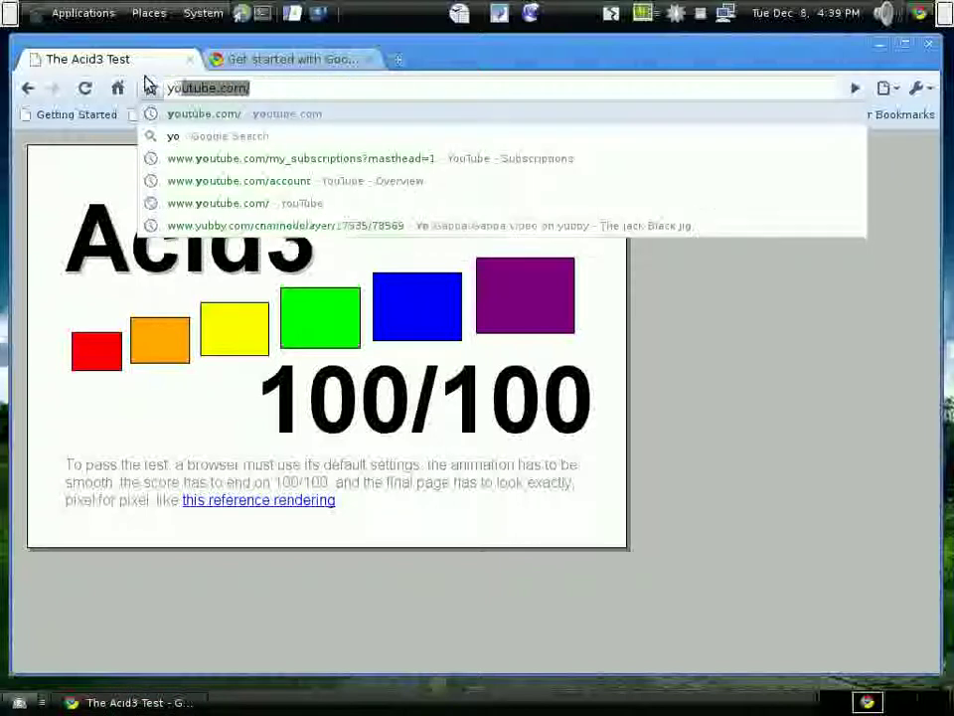
{"action": "key", "text": "Down"}
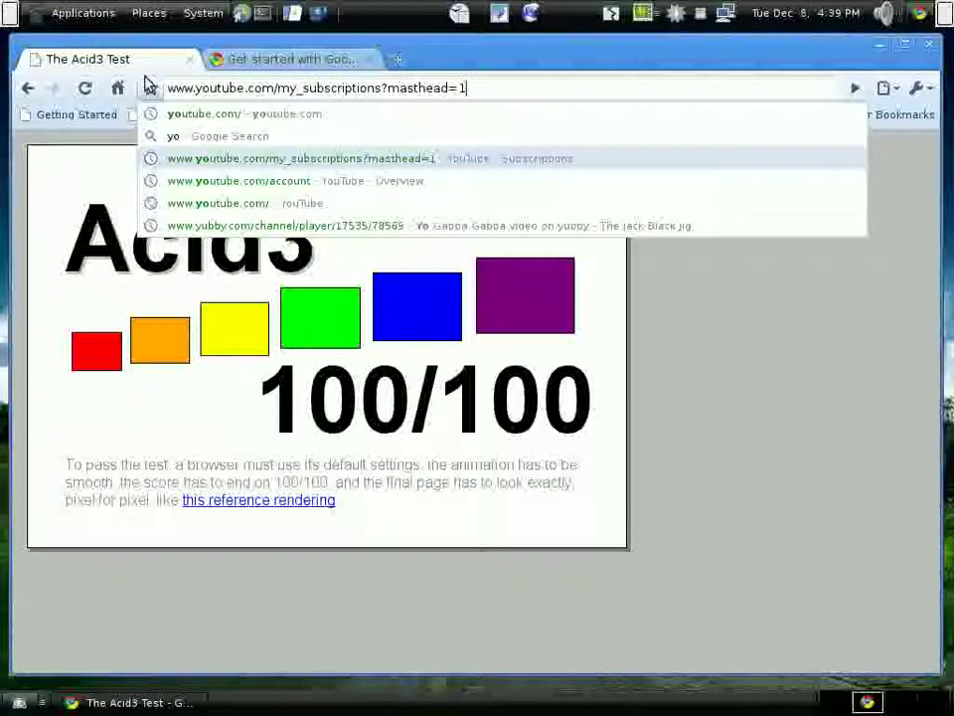
{"action": "key", "text": "Return"}
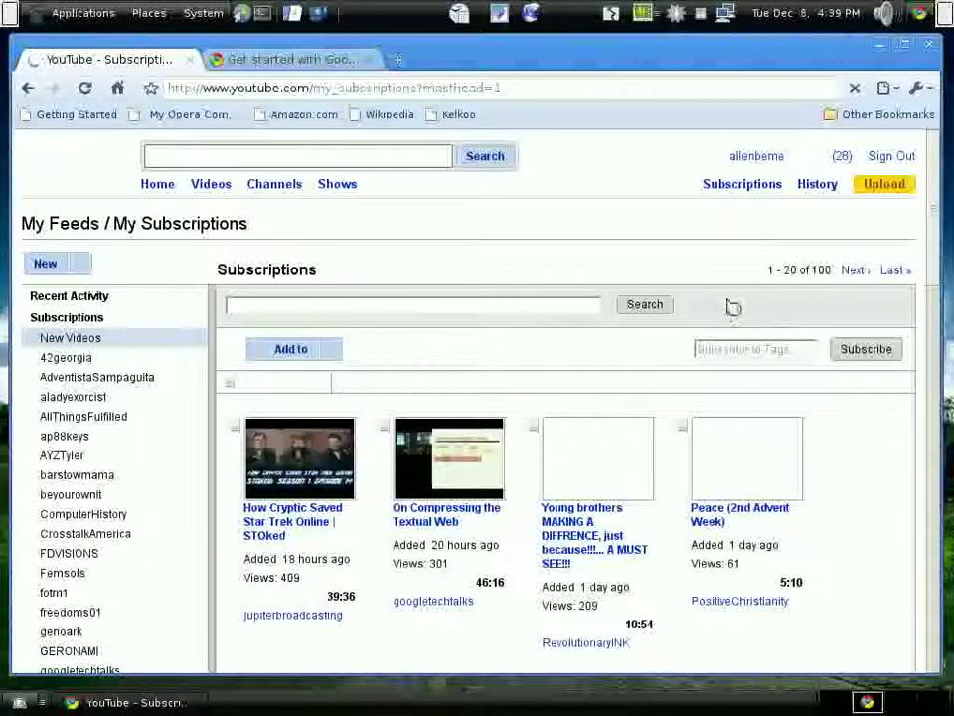
- From My Videos in the account menu, open the 'Google Chrome Beta 1 on Linux Mint' video
{"action": "left_click", "coordinate": [790, 159]}
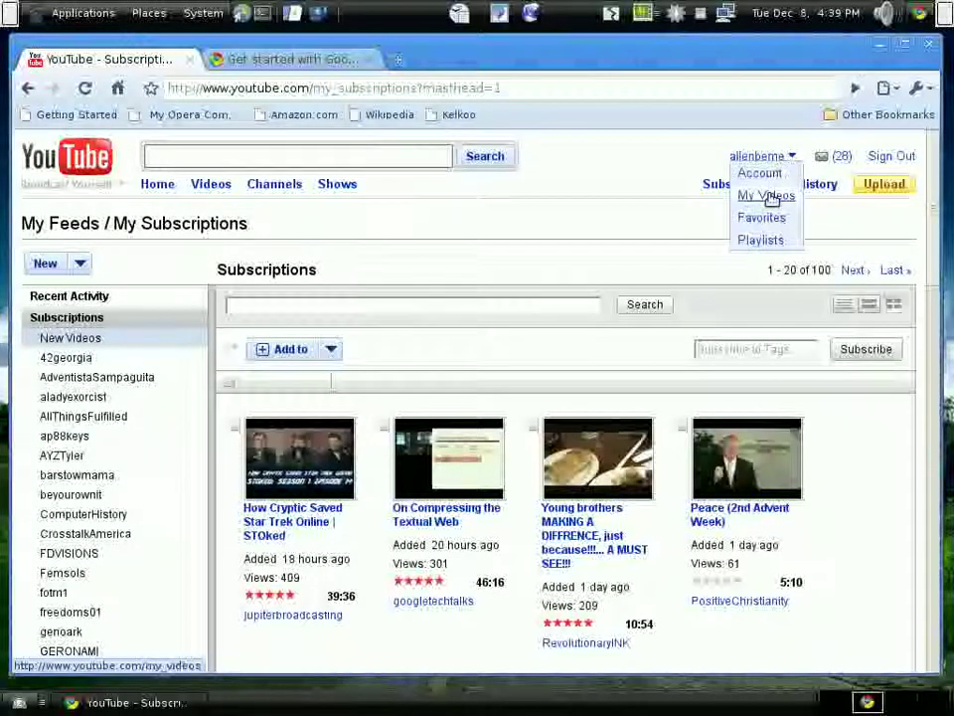
{"action": "left_click", "coordinate": [767, 195]}
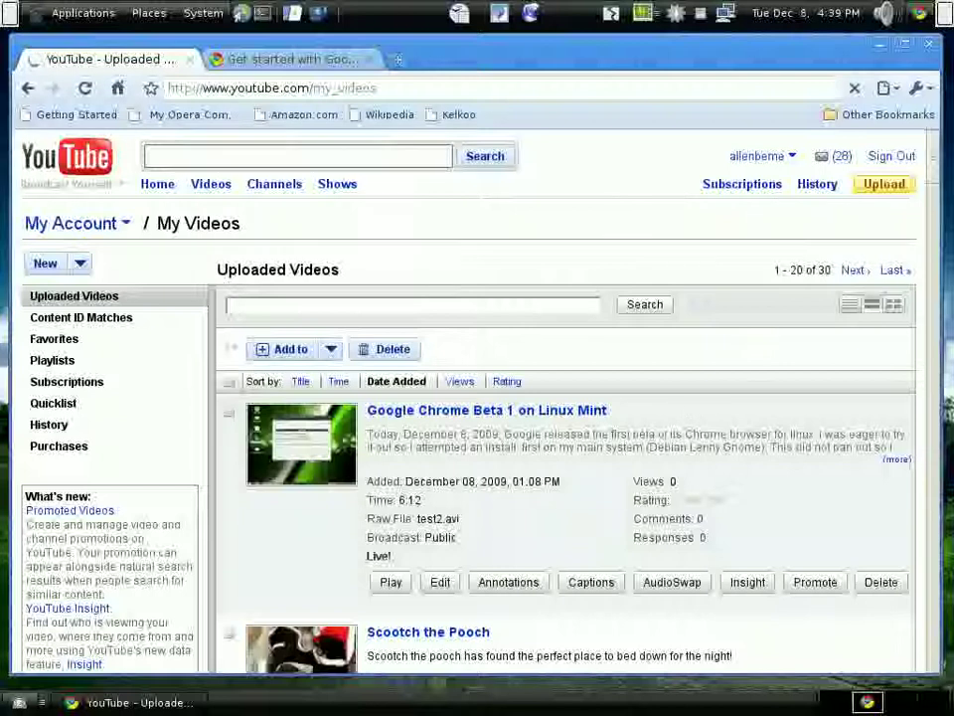
{"action": "scroll", "coordinate": [934, 310], "scroll_direction": "down", "scroll_amount": 4}
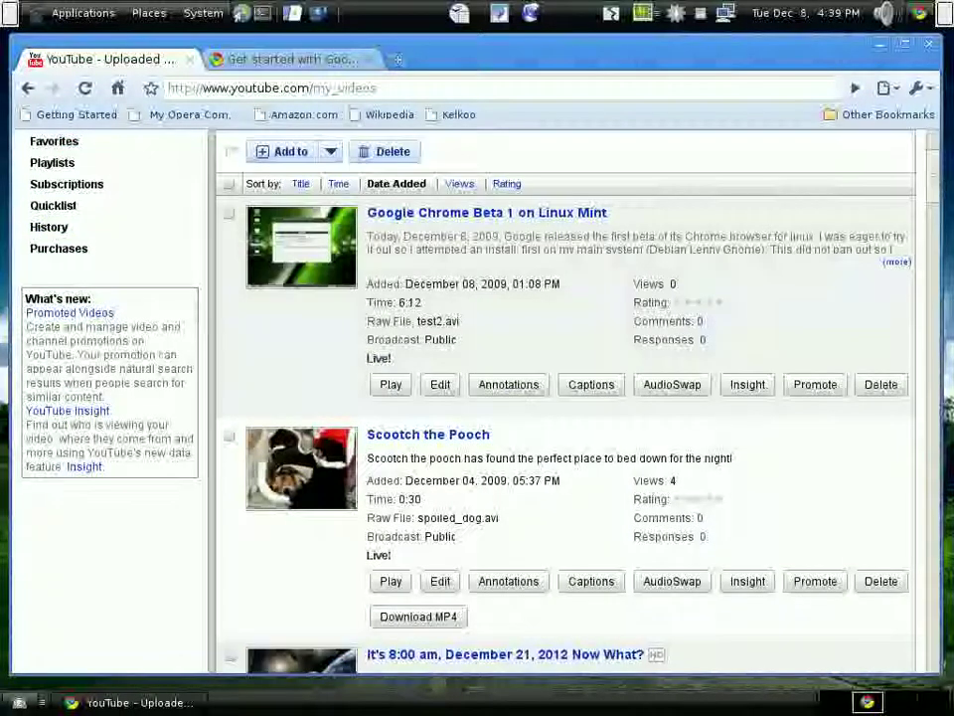
{"action": "left_click", "coordinate": [316, 260]}
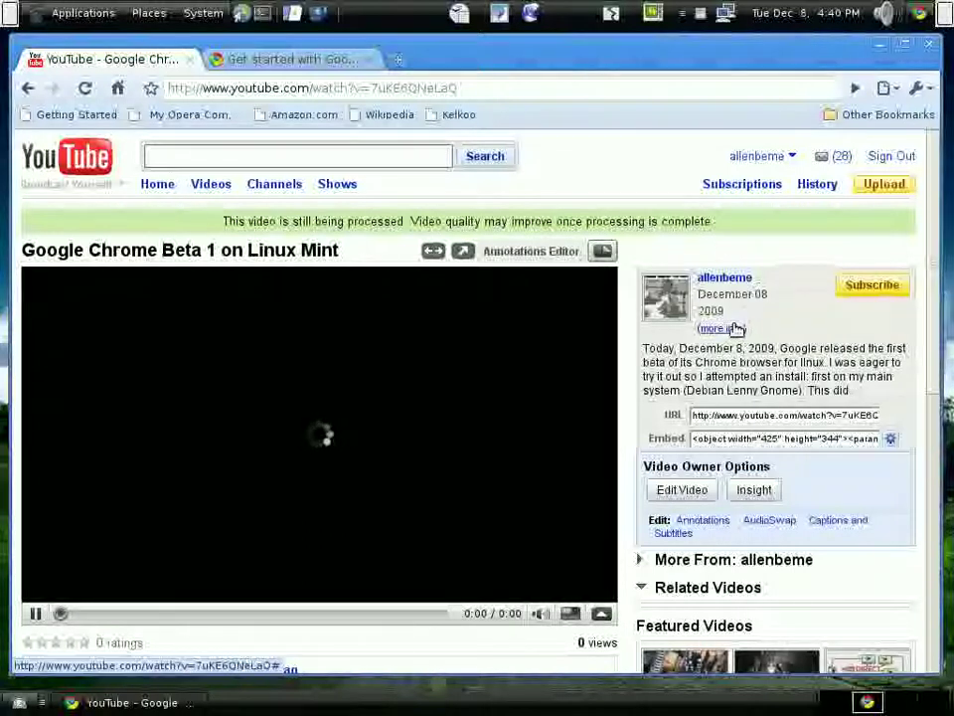
- Expand and read the video's full description, then return to the My Videos list
{"action": "left_click", "coordinate": [734, 328]}
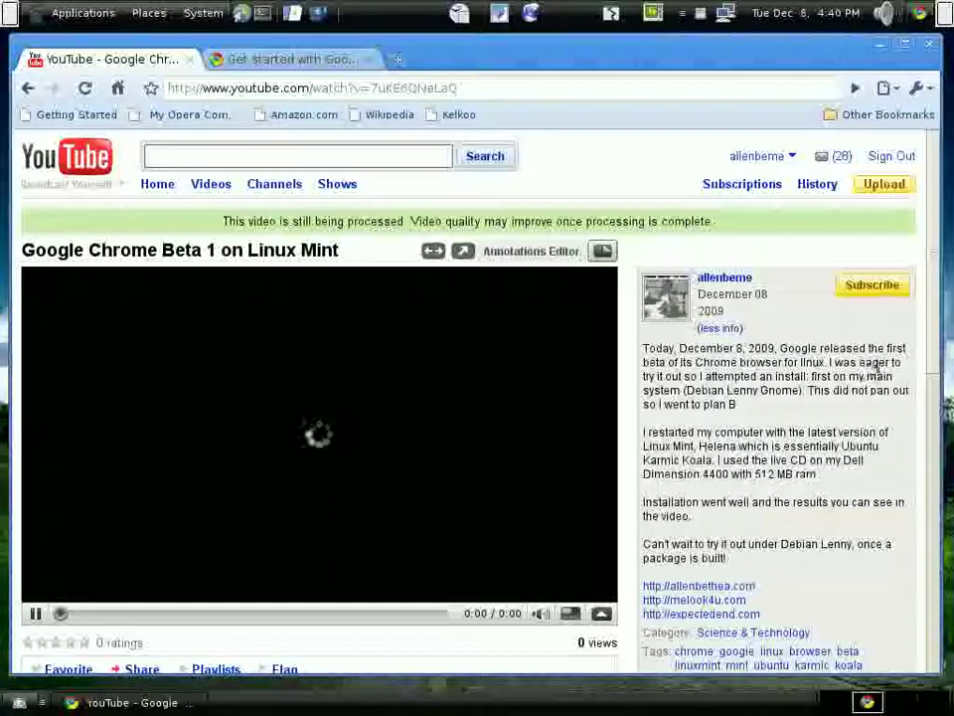
{"action": "left_click_drag", "start_coordinate": [936, 343], "coordinate": [937, 358]}
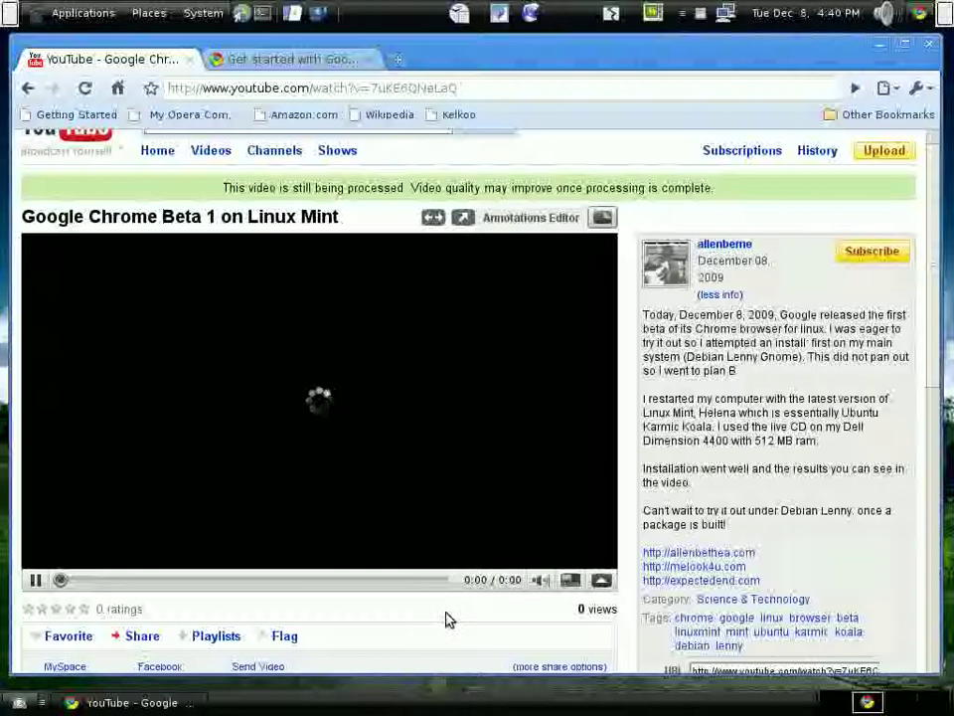
{"action": "scroll", "coordinate": [445, 619], "scroll_direction": "down", "scroll_amount": 1}
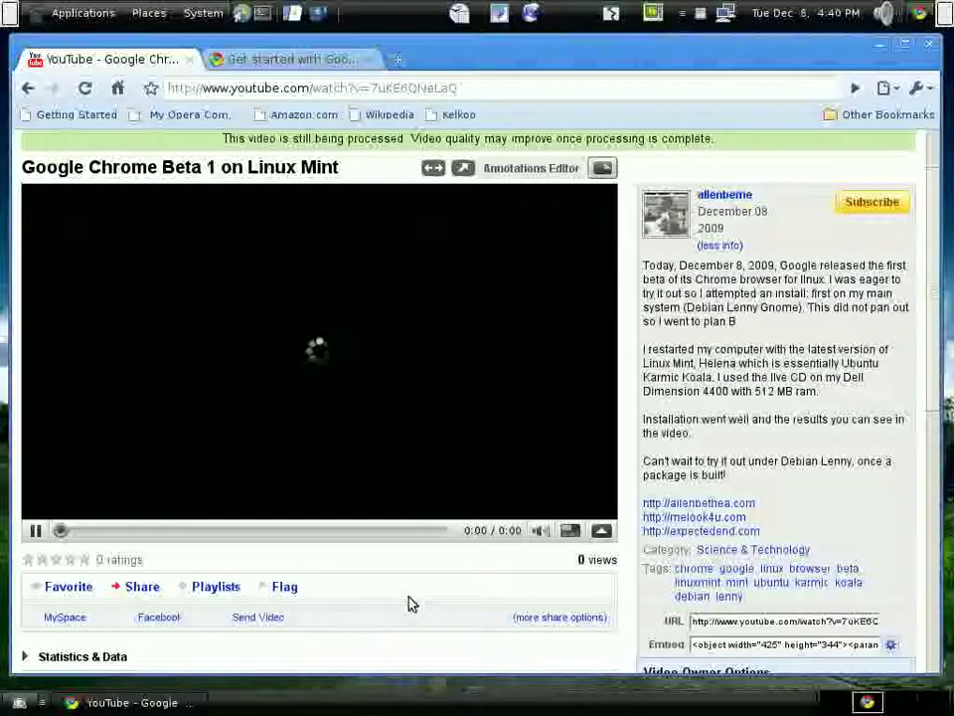
{"action": "scroll", "coordinate": [408, 602], "scroll_direction": "up", "scroll_amount": 1}
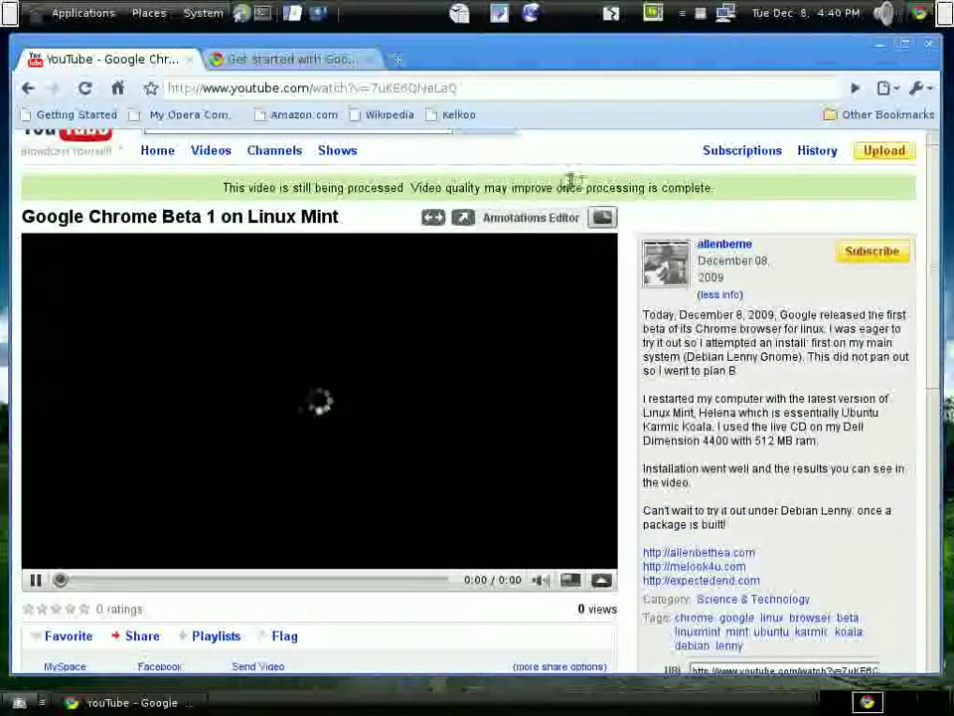
{"action": "scroll", "coordinate": [573, 180], "scroll_direction": "up", "scroll_amount": 1}
{"action": "left_click", "coordinate": [792, 157]}
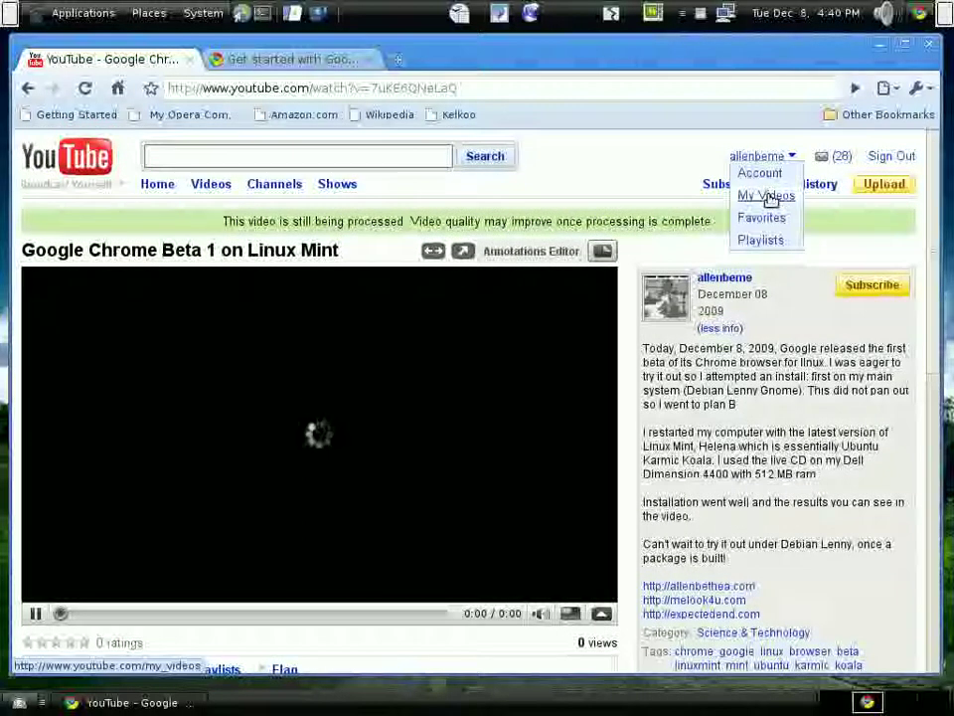
{"action": "left_click", "coordinate": [768, 196]}
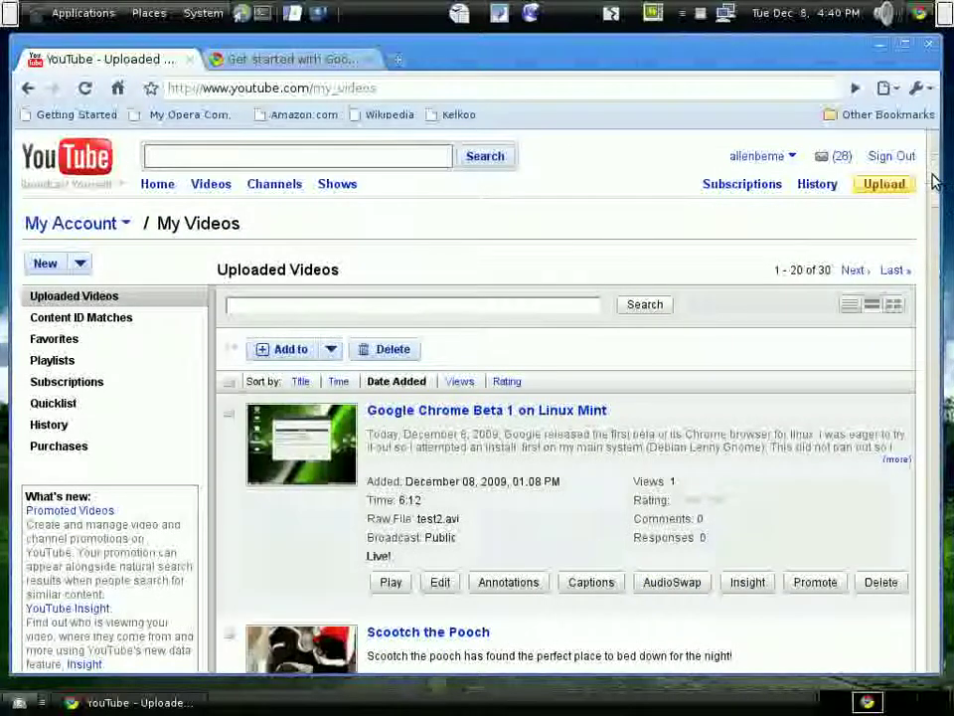
- Play the 'Scootch the Pooch' video from the My Videos list
{"action": "left_click_drag", "start_coordinate": [934, 180], "coordinate": [930, 198]}
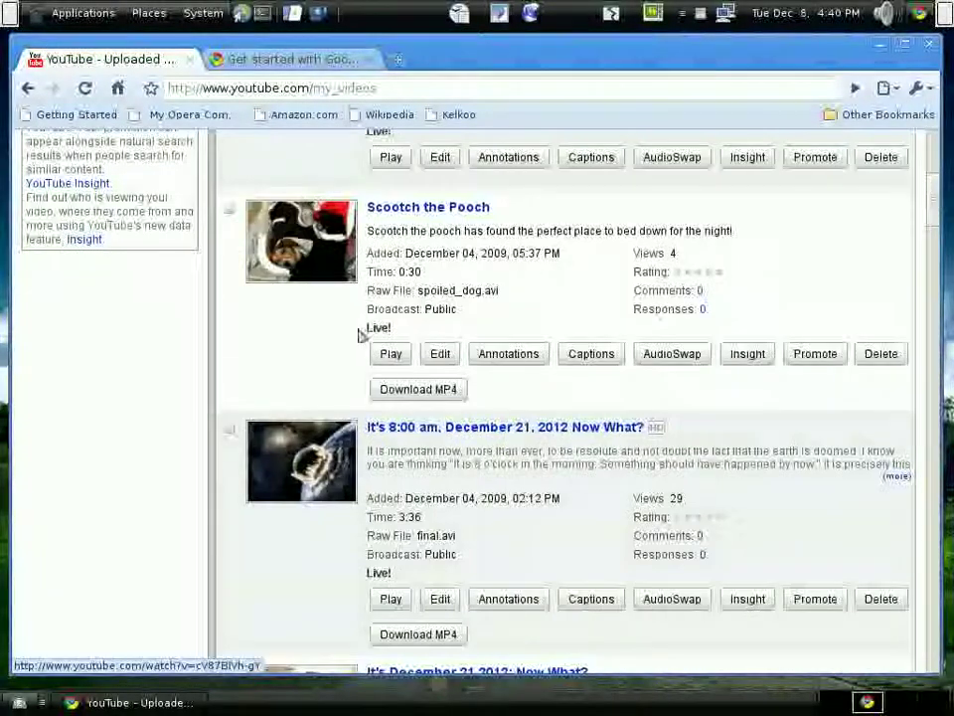
{"action": "left_click", "coordinate": [390, 354]}
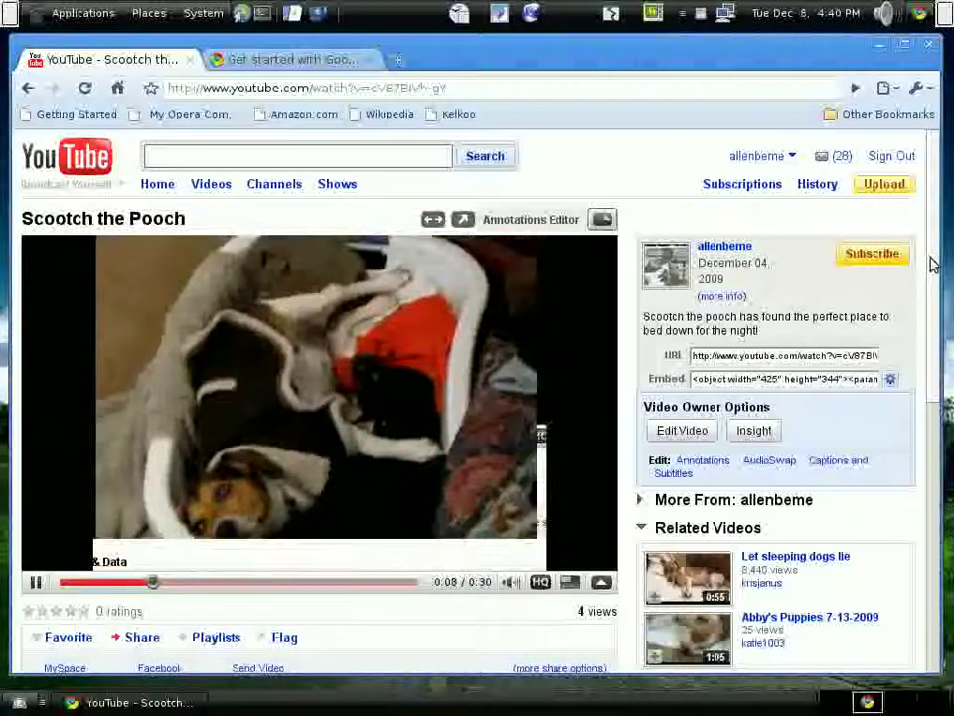
{"action": "left_click_drag", "start_coordinate": [932, 264], "coordinate": [919, 282]}
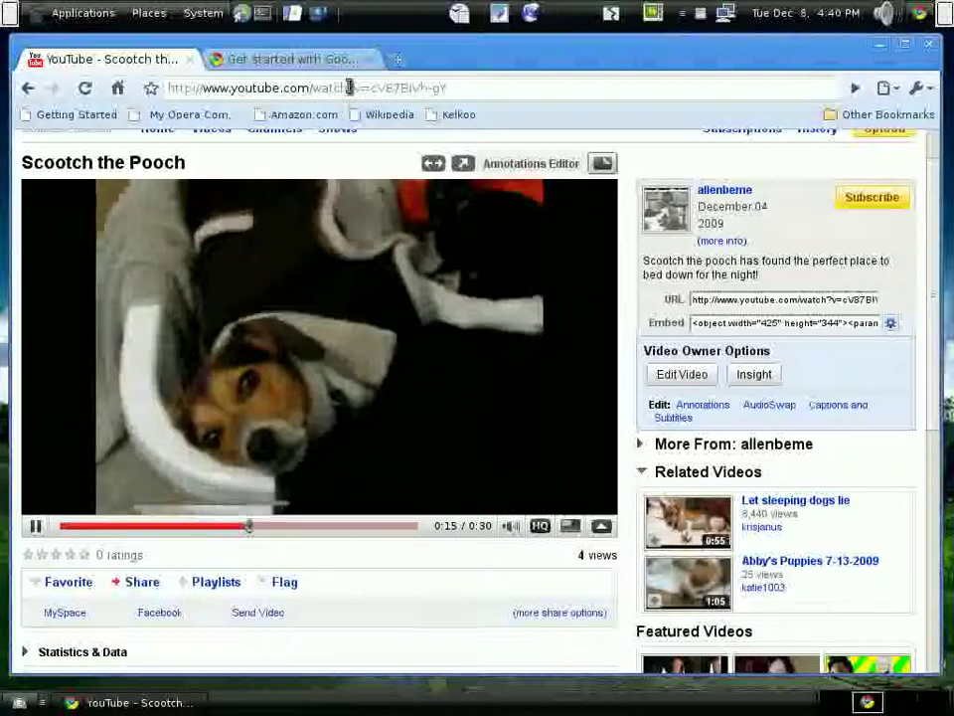
{"action": "left_click", "coordinate": [459, 86]}
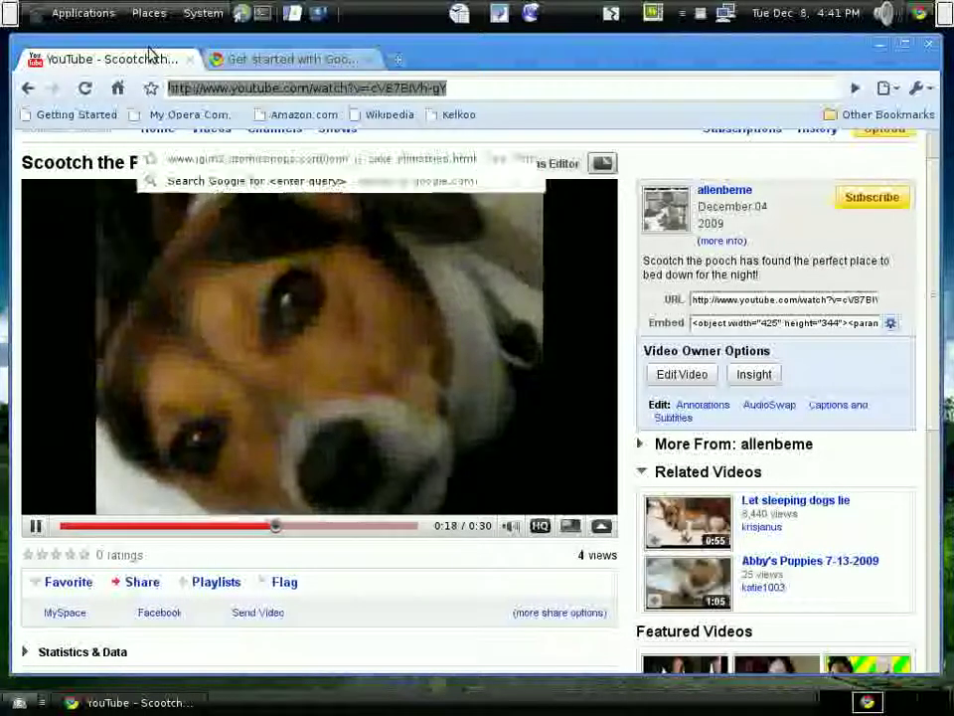
- Go to Gmail, open the 'Available today in beta: Google Chrome for Linux' email and follow its link
{"action": "type", "text": "gmai"}
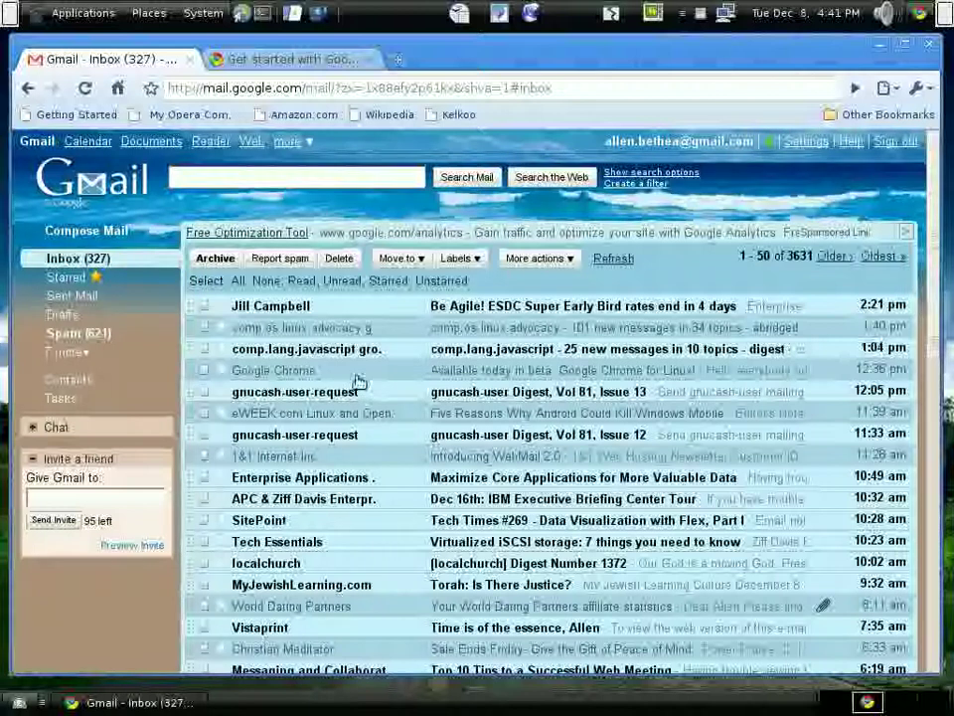
{"action": "left_click", "coordinate": [294, 372]}
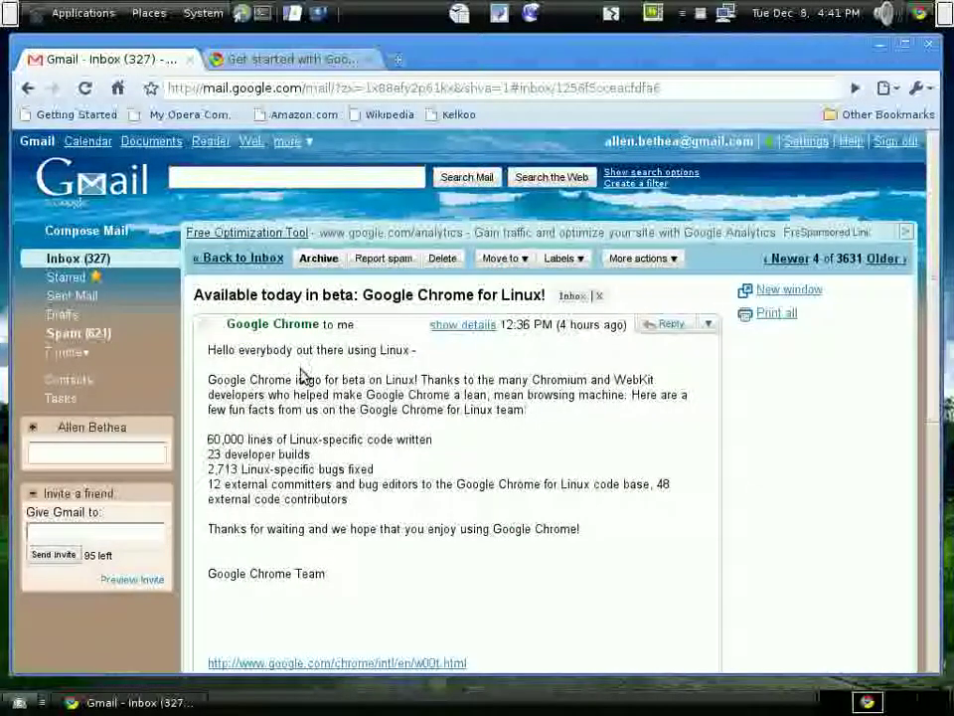
{"action": "scroll", "coordinate": [445, 640], "scroll_direction": "down", "scroll_amount": 2}
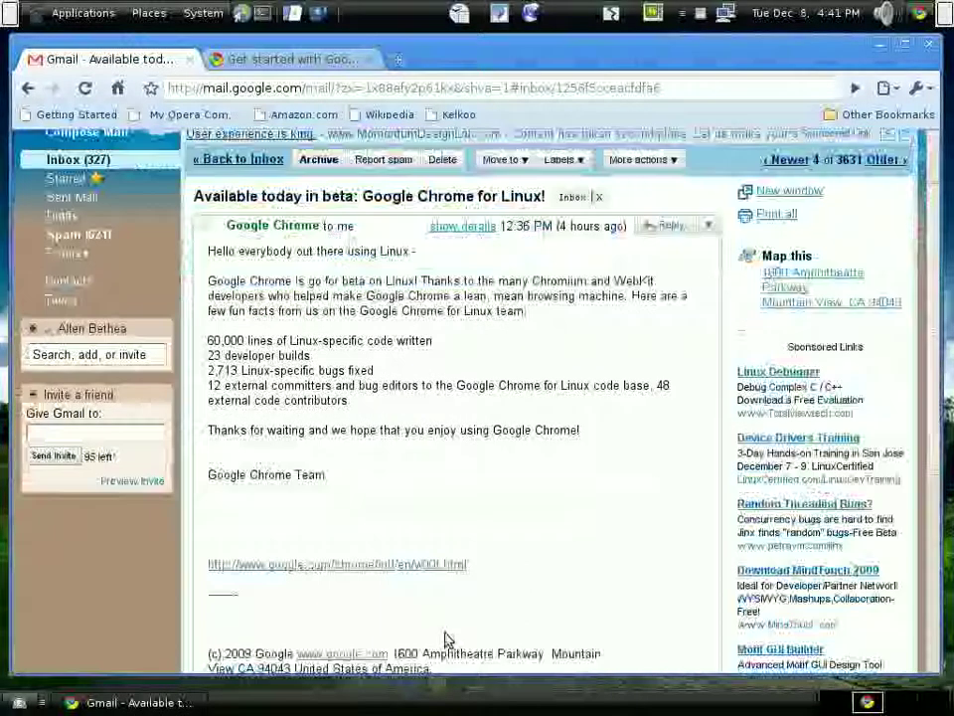
{"action": "left_click", "coordinate": [426, 565]}
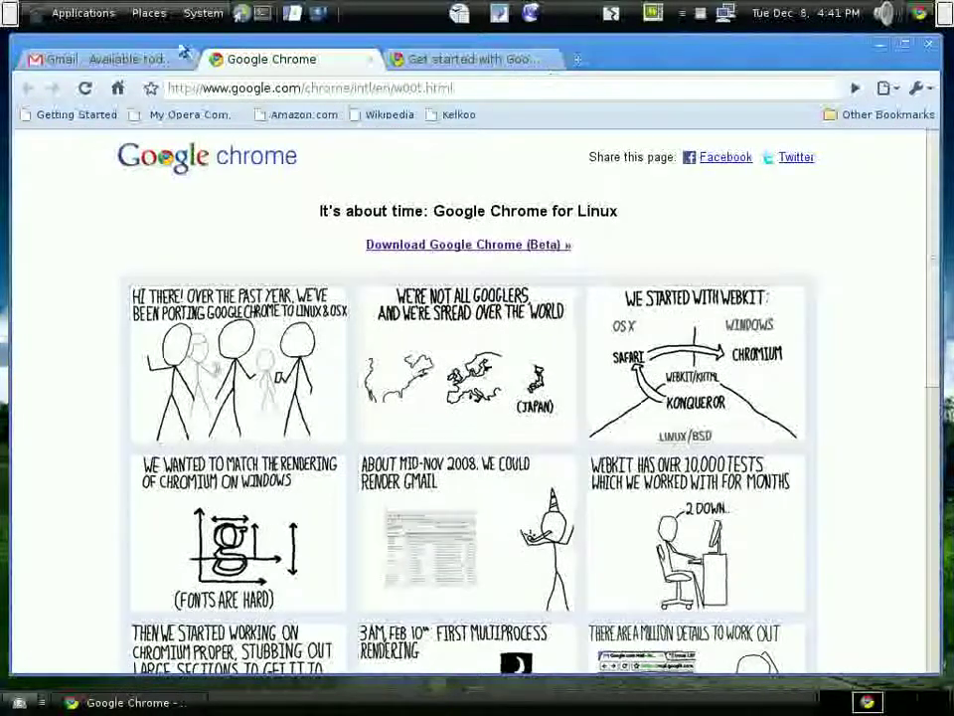
- Look over the open tabs, then follow 'Download Google Chrome (Beta)' from the Linux announcement page
{"action": "left_click", "coordinate": [121, 60]}
{"action": "left_click", "coordinate": [274, 66]}
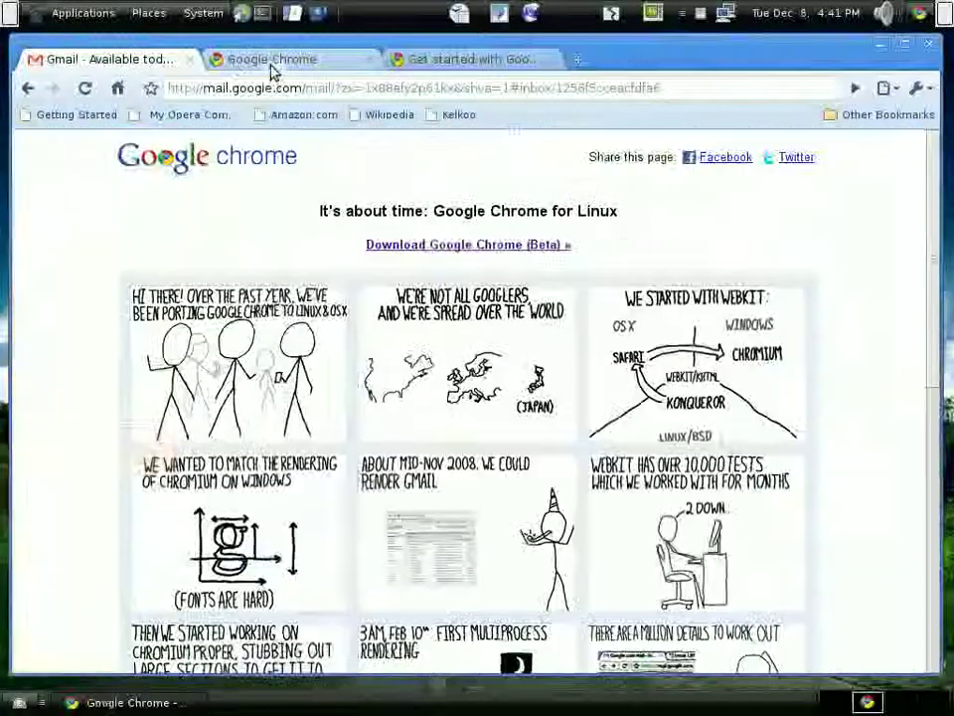
{"action": "left_click", "coordinate": [486, 64]}
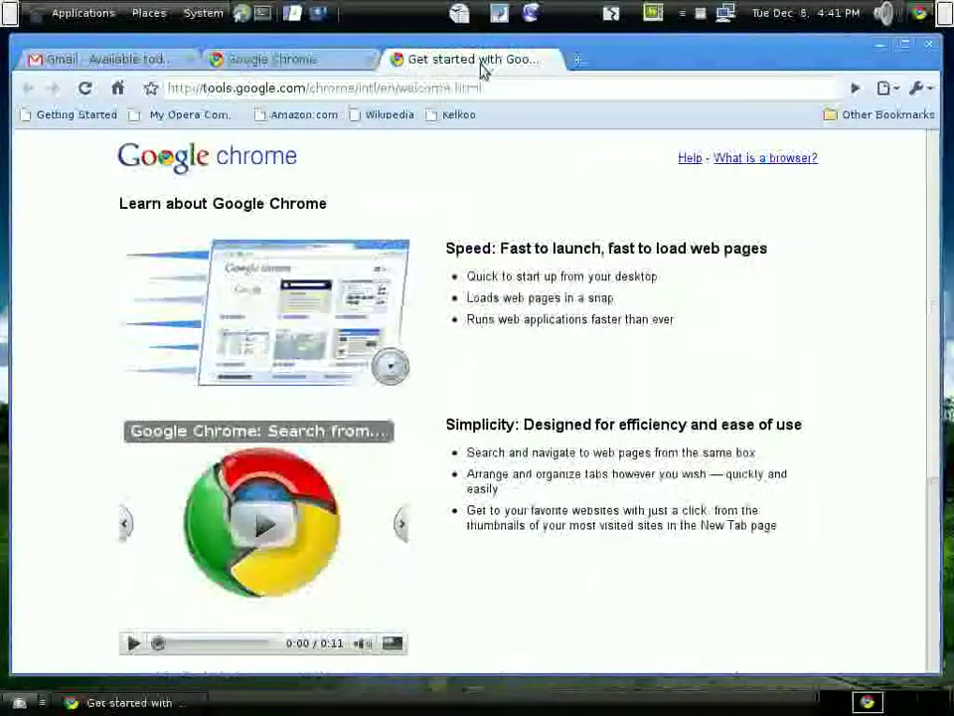
{"action": "scroll", "coordinate": [452, 348], "scroll_direction": "down", "scroll_amount": 3}
{"action": "scroll", "coordinate": [442, 343], "scroll_direction": "up", "scroll_amount": 3}
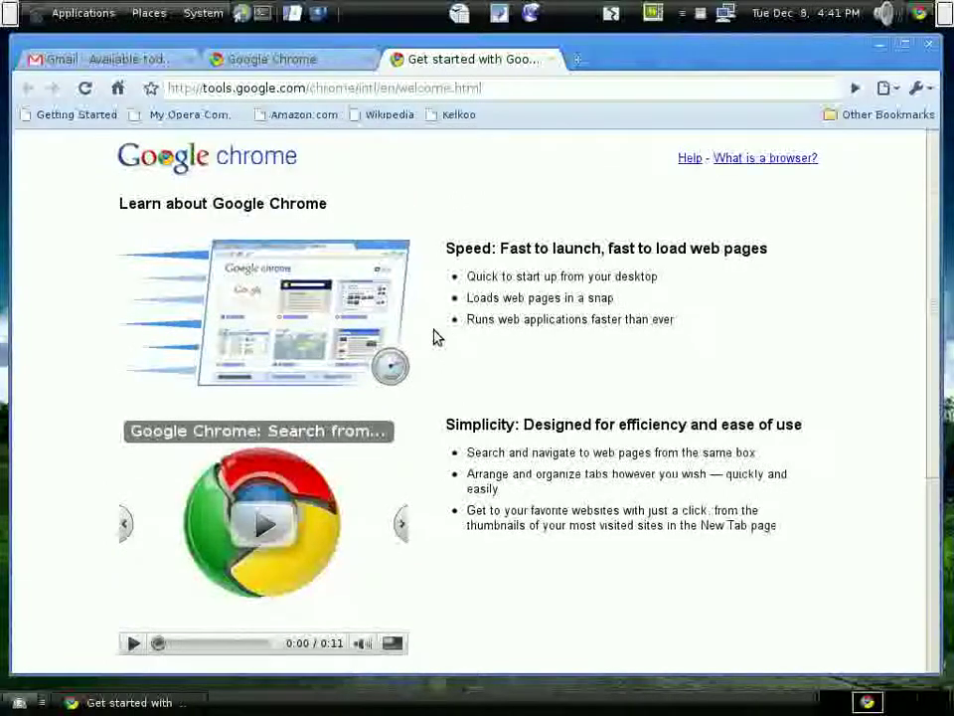
{"action": "scroll", "coordinate": [418, 348], "scroll_direction": "down", "scroll_amount": 2}
{"action": "left_click", "coordinate": [289, 61]}
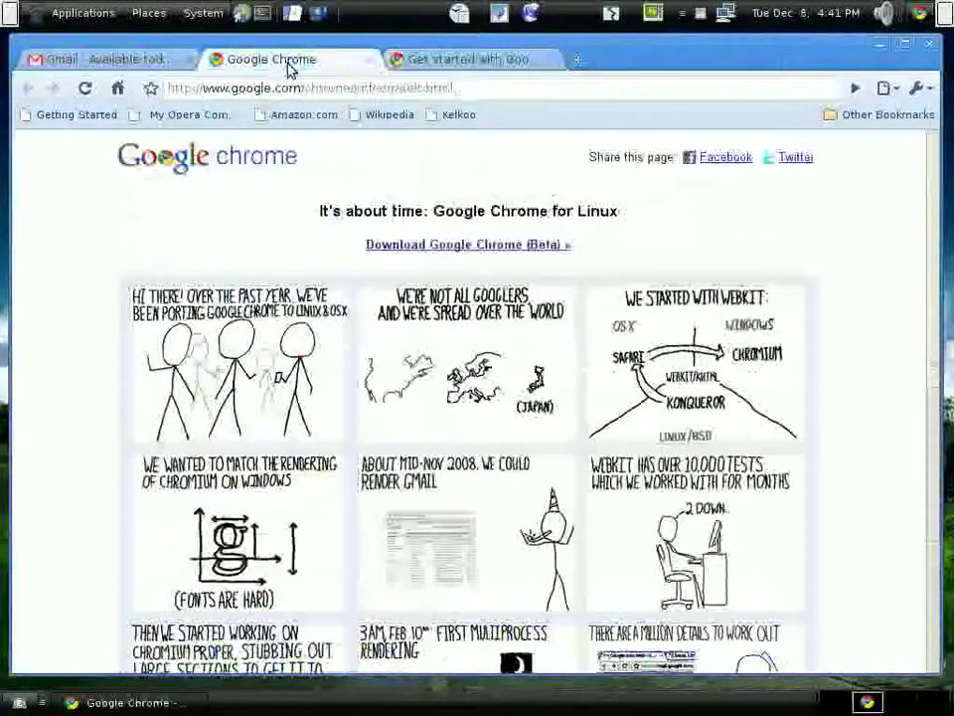
{"action": "scroll", "coordinate": [571, 272], "scroll_direction": "down", "scroll_amount": 1}
{"action": "left_click", "coordinate": [532, 195]}
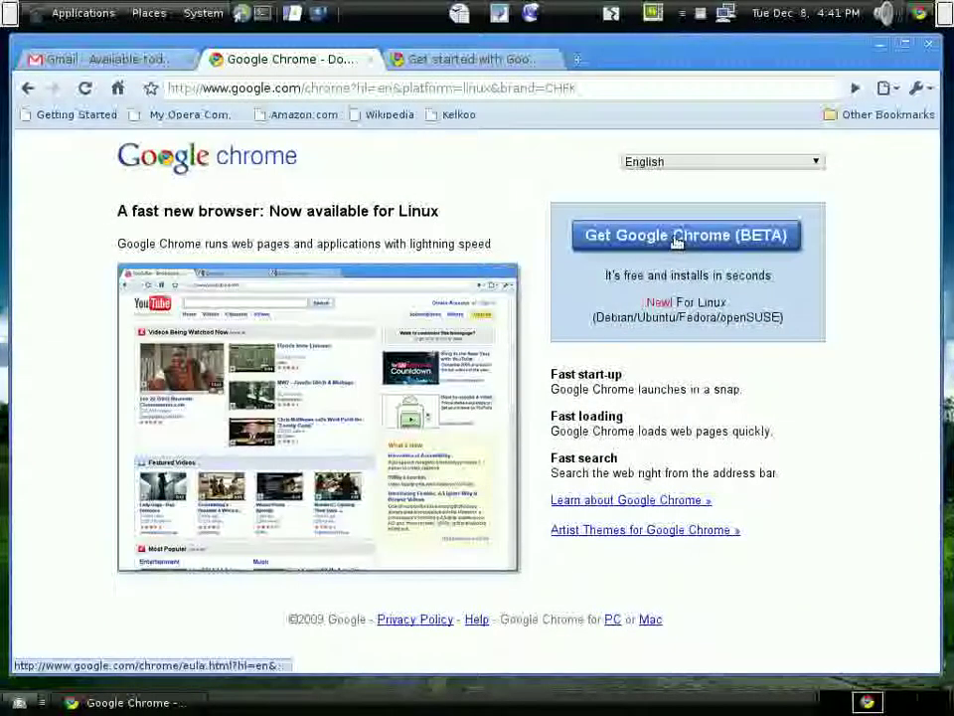
- Close the 'Get Google Chrome (BETA)' terms page and play the short Chrome search demo video
{"action": "left_click", "coordinate": [676, 235]}
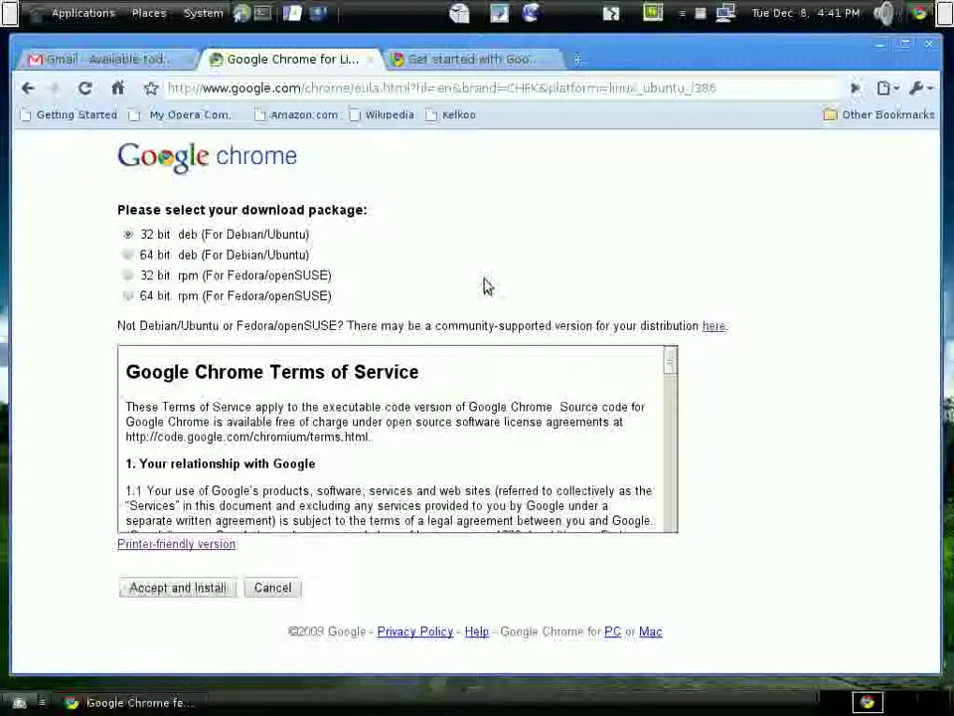
{"action": "left_click", "coordinate": [371, 61]}
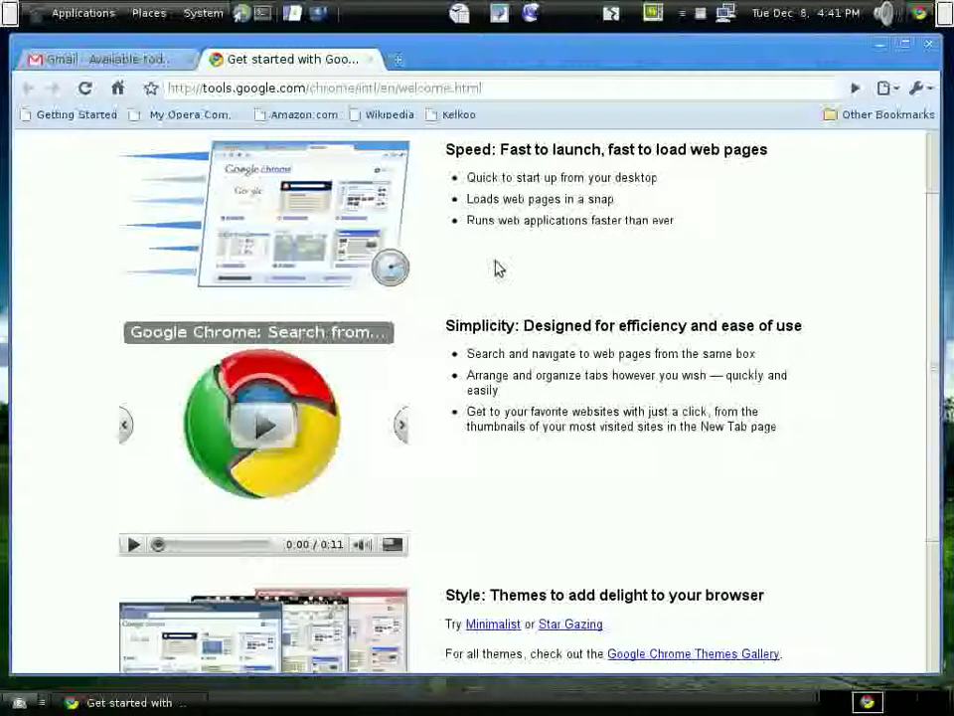
{"action": "scroll", "coordinate": [509, 249], "scroll_direction": "up", "scroll_amount": 2}
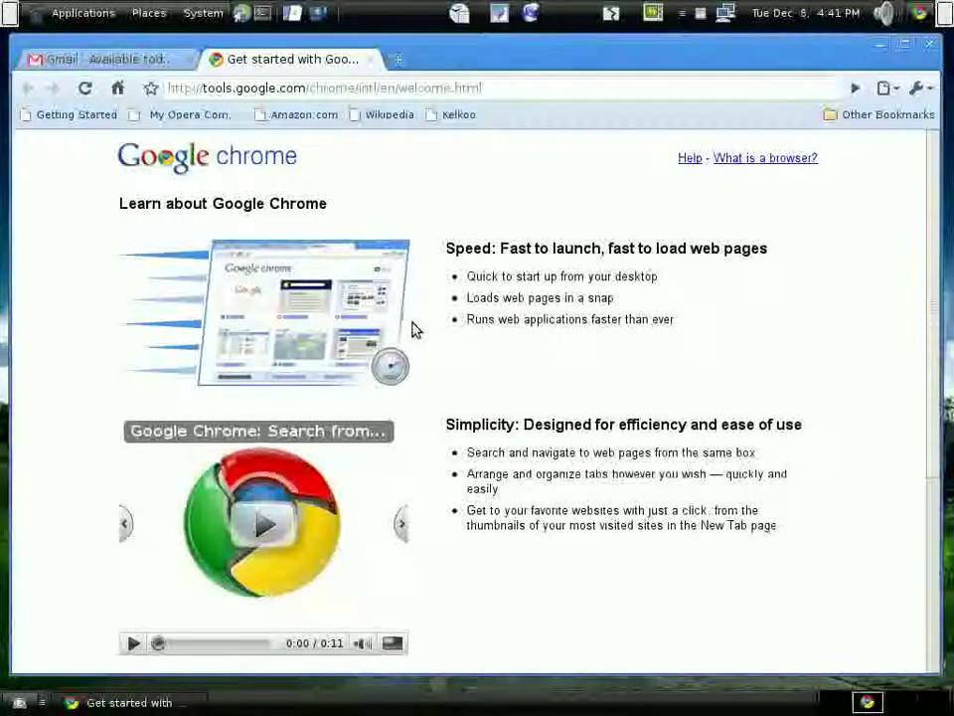
{"action": "scroll", "coordinate": [415, 328], "scroll_direction": "down", "scroll_amount": 4}
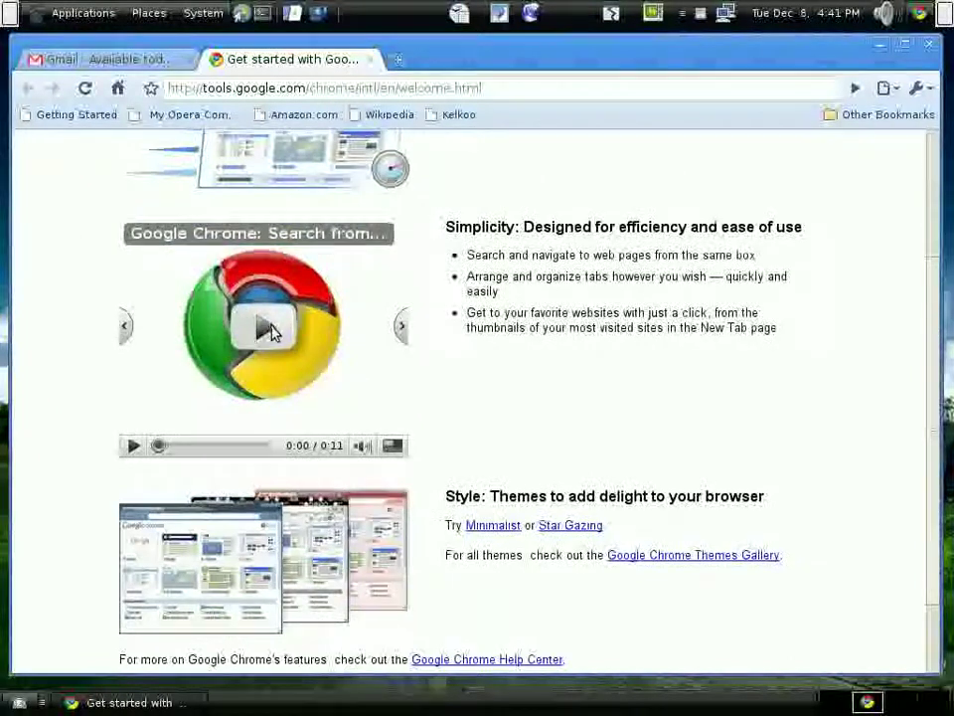
{"action": "left_click", "coordinate": [268, 329]}
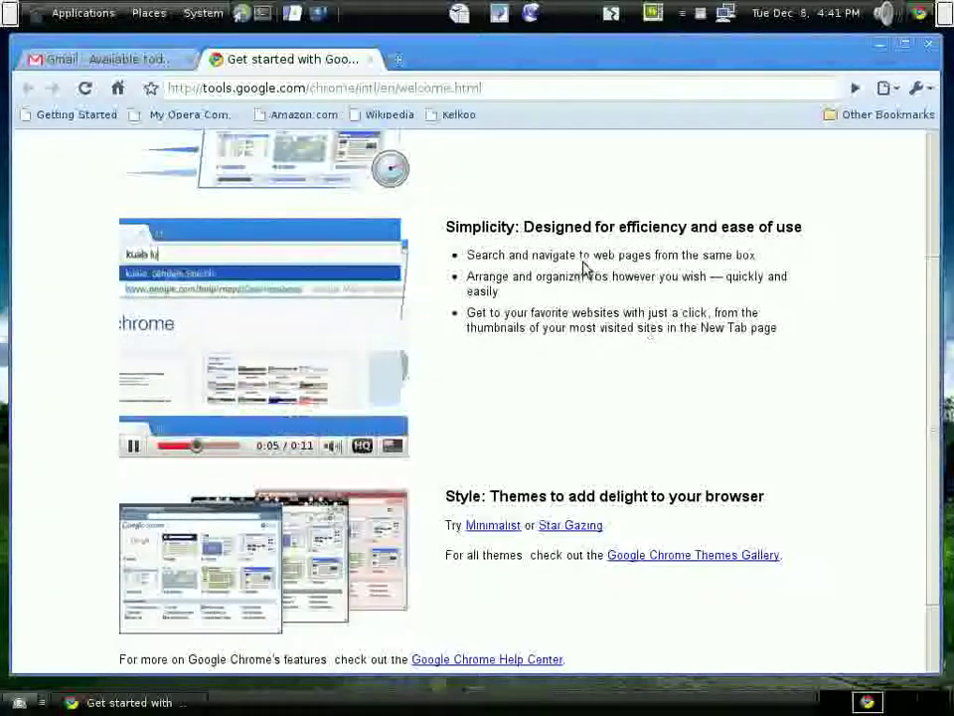
{"action": "scroll", "coordinate": [492, 172], "scroll_direction": "up", "scroll_amount": 4}
{"action": "left_click", "coordinate": [198, 87]}
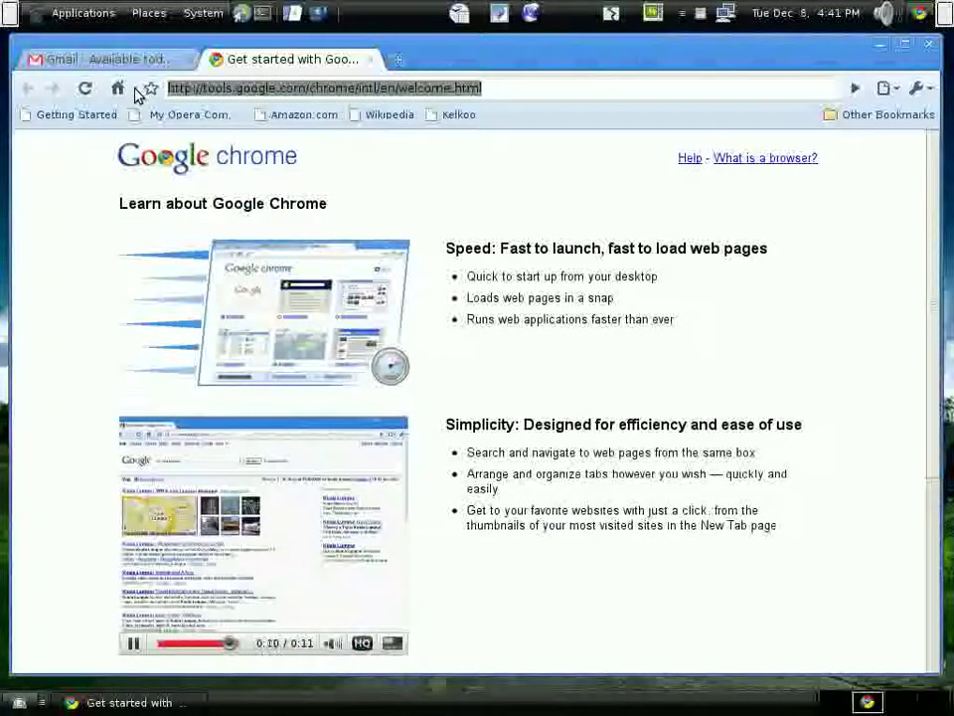
- Load the blog post 'Installing Google Chrome Beta on Linuxmint' from the address bar, then switch to the Gmail tab
{"action": "type", "text": "allen"}
{"action": "key", "text": "Return"}
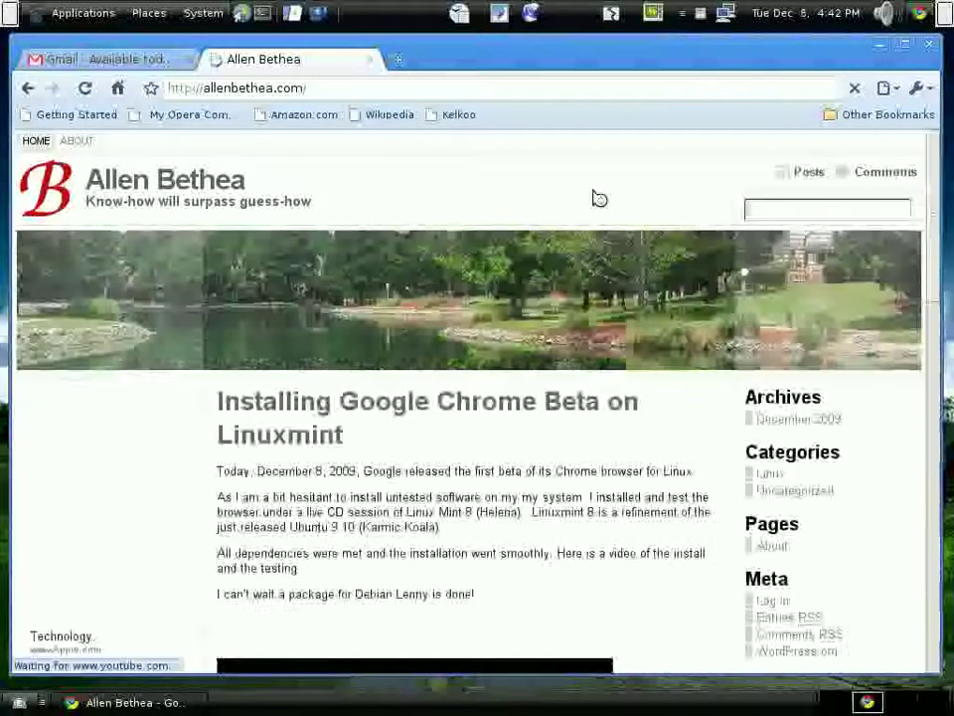
{"action": "scroll", "coordinate": [678, 426], "scroll_direction": "down", "scroll_amount": 2}
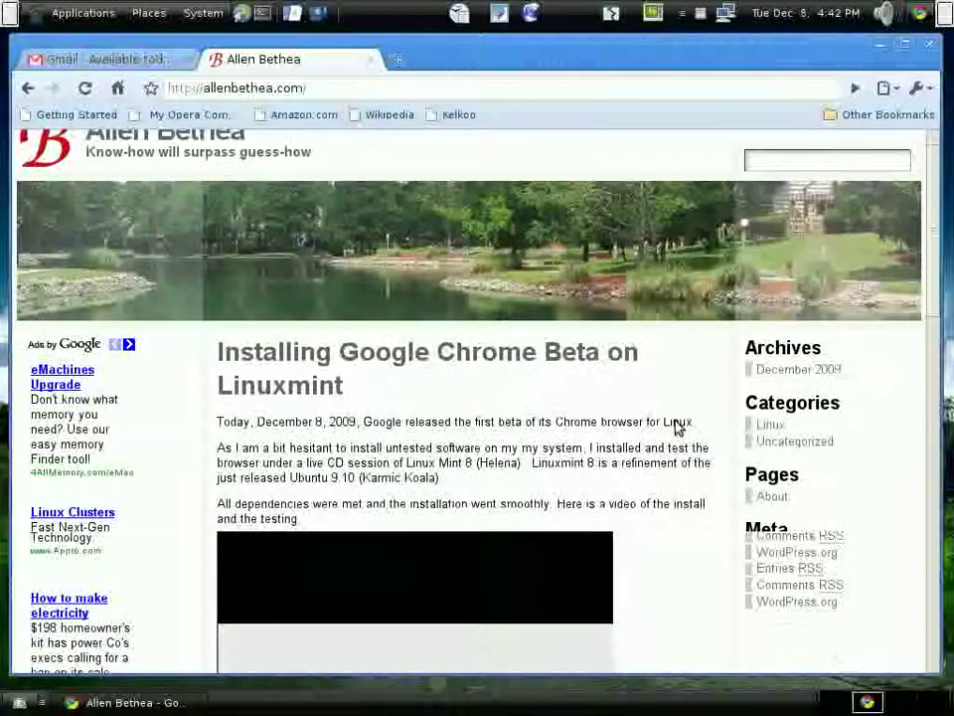
{"action": "scroll", "coordinate": [664, 406], "scroll_direction": "down", "scroll_amount": 3}
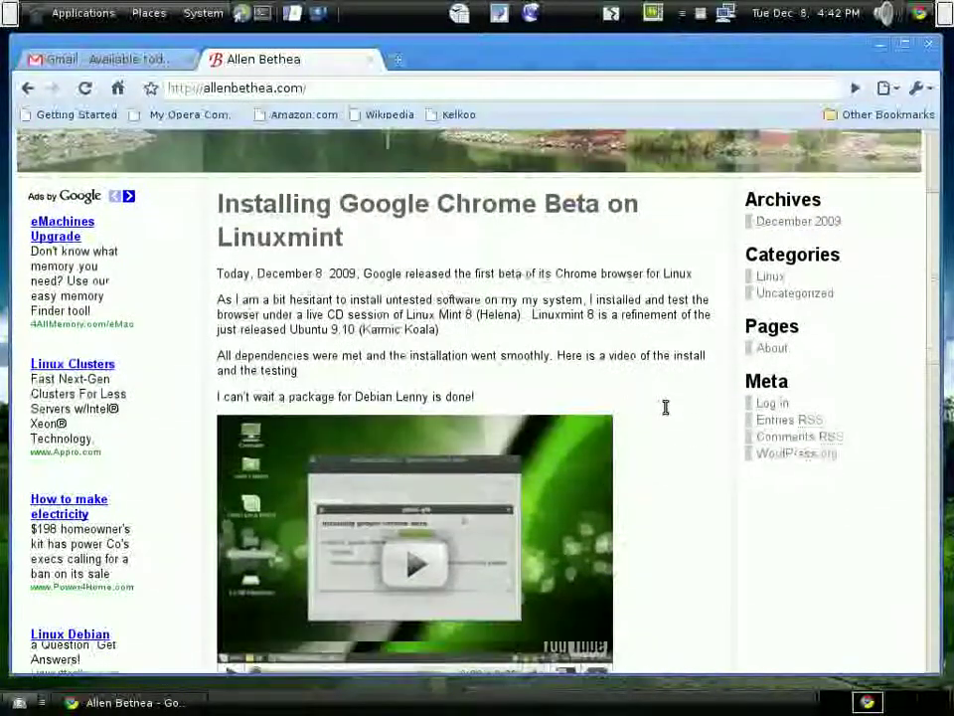
{"action": "scroll", "coordinate": [647, 372], "scroll_direction": "up", "scroll_amount": 5}
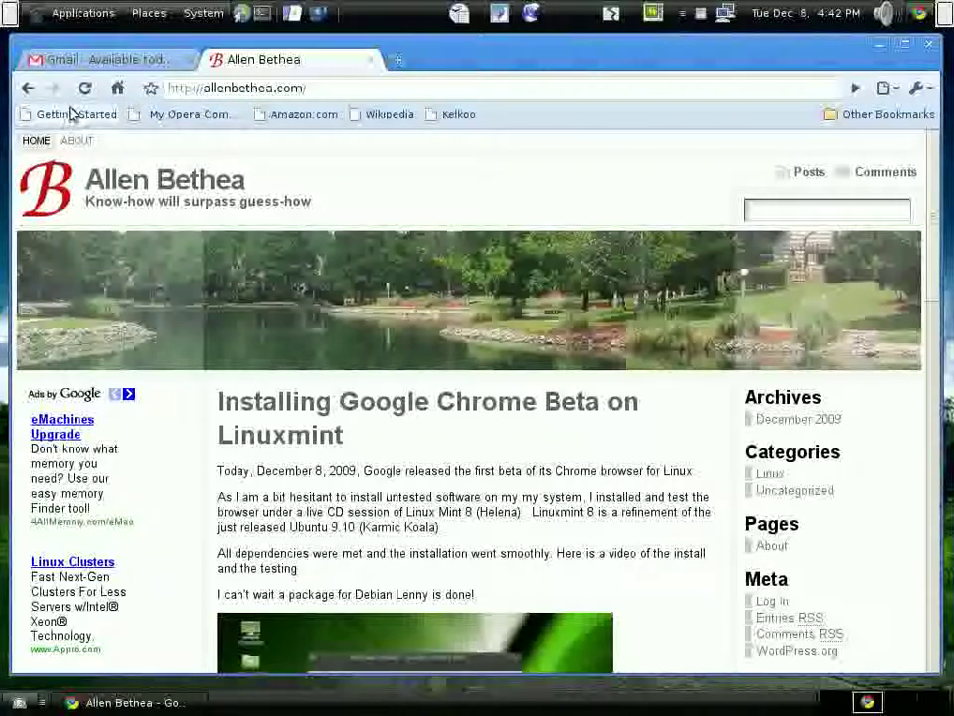
{"action": "left_click", "coordinate": [88, 58]}
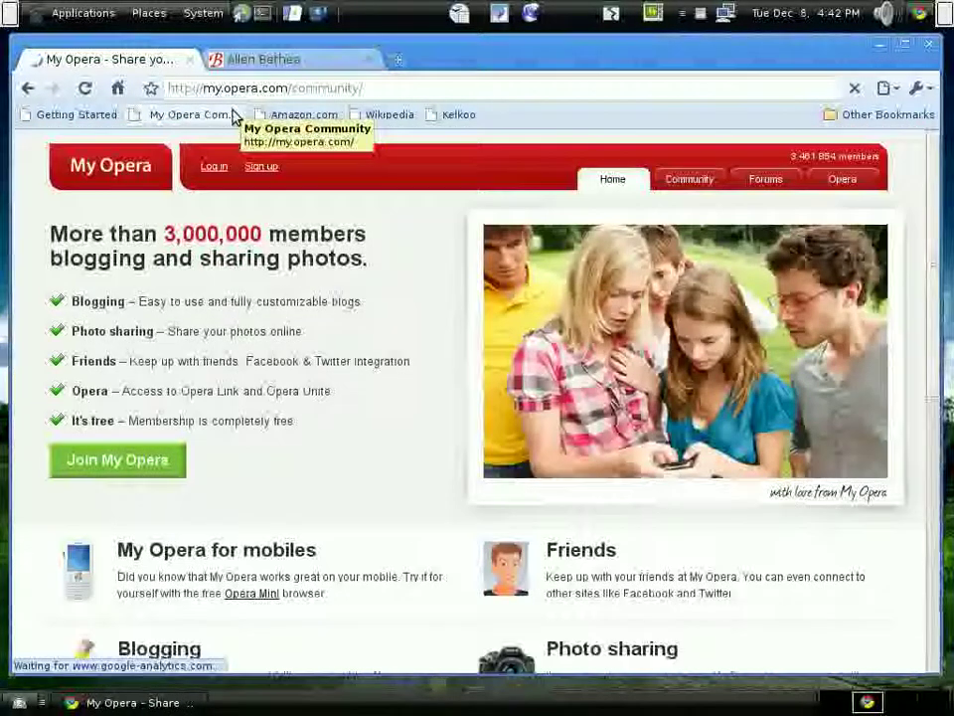
- Open the bookmarked 'Getting Started with Firefox' page
{"action": "left_click", "coordinate": [88, 119]}
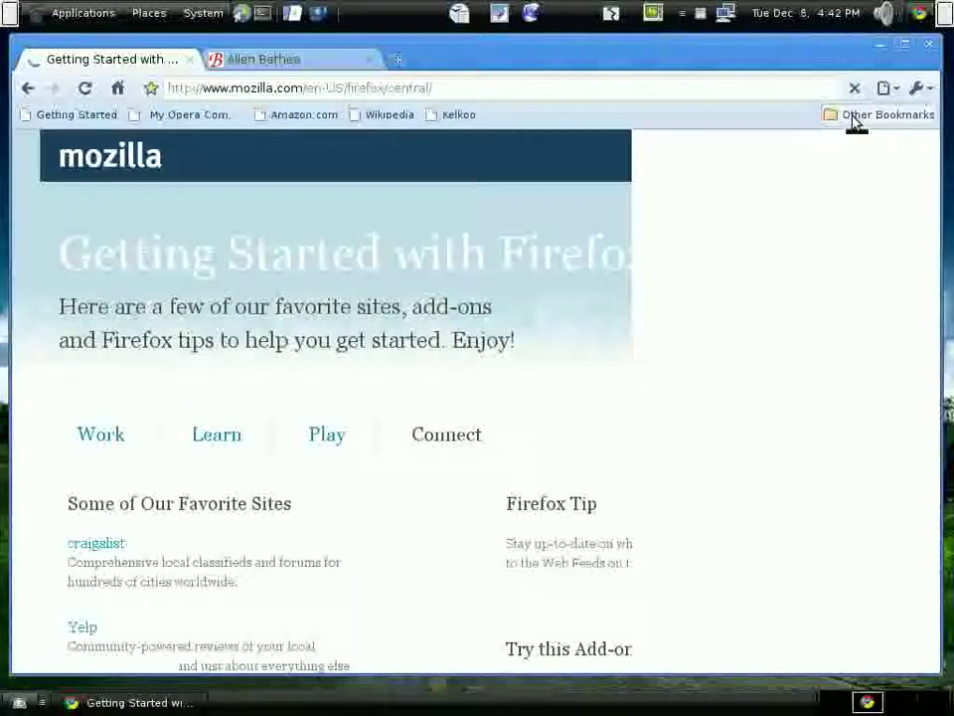
{"action": "left_click", "coordinate": [855, 119]}
{"action": "key", "text": "Escape"}
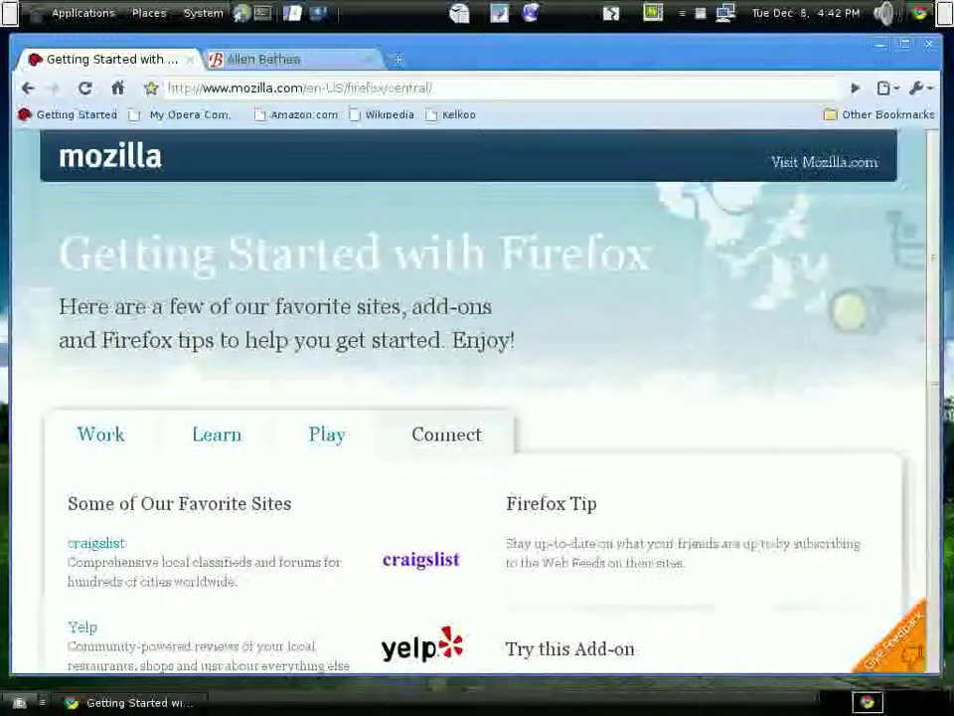
- Browse the imported folders under Other Bookmarks without opening any bookmark
{"action": "left_click", "coordinate": [889, 121]}
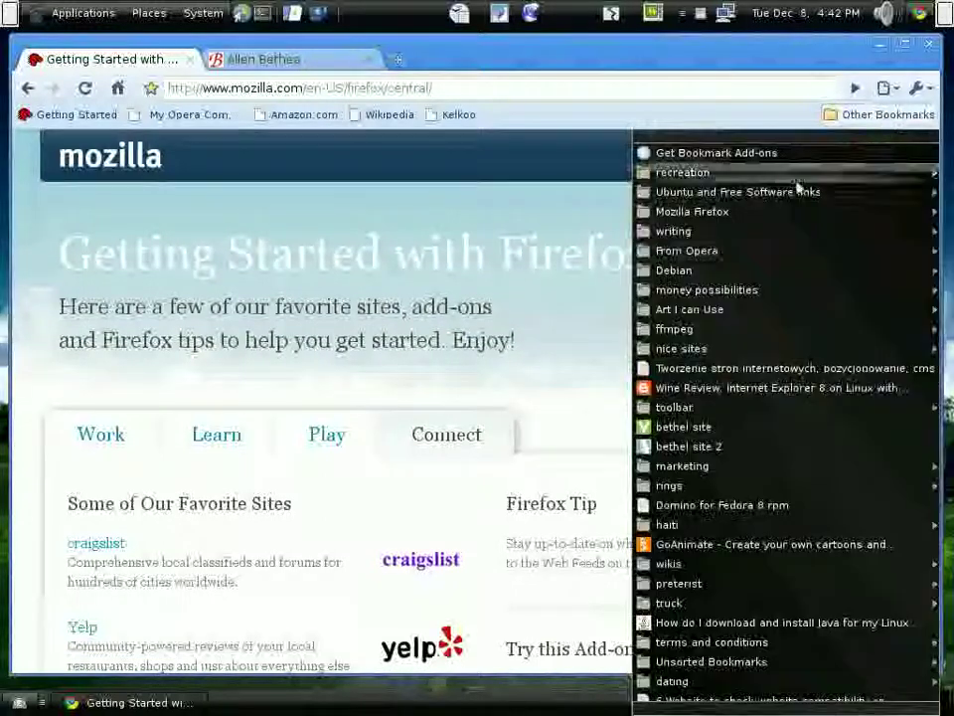
{"action": "mouse_move", "coordinate": [736, 415]}
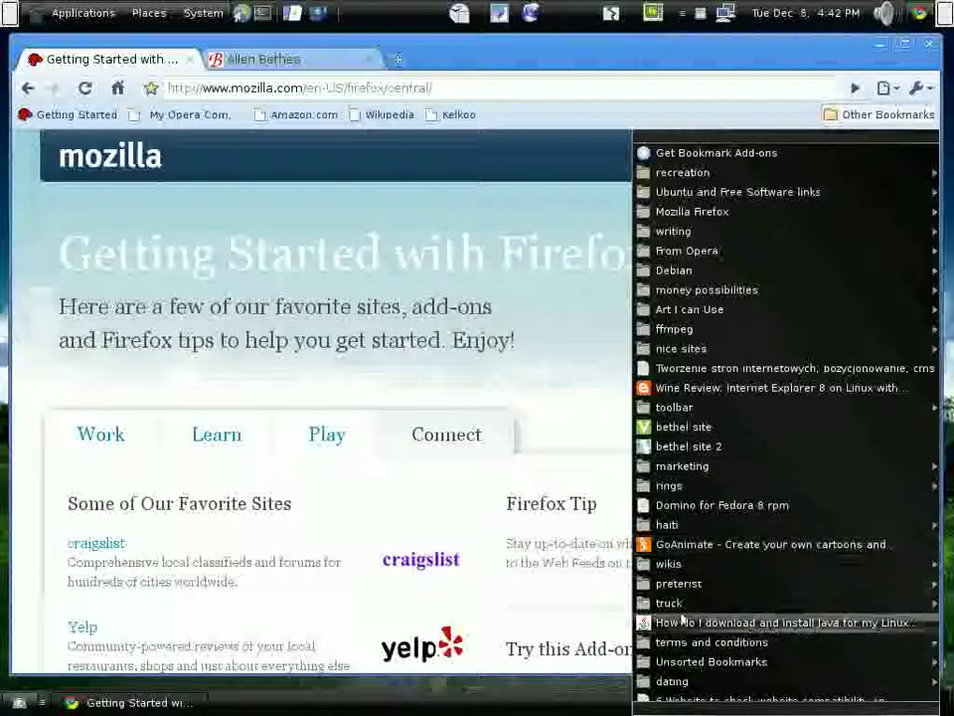
{"action": "mouse_move", "coordinate": [693, 587]}
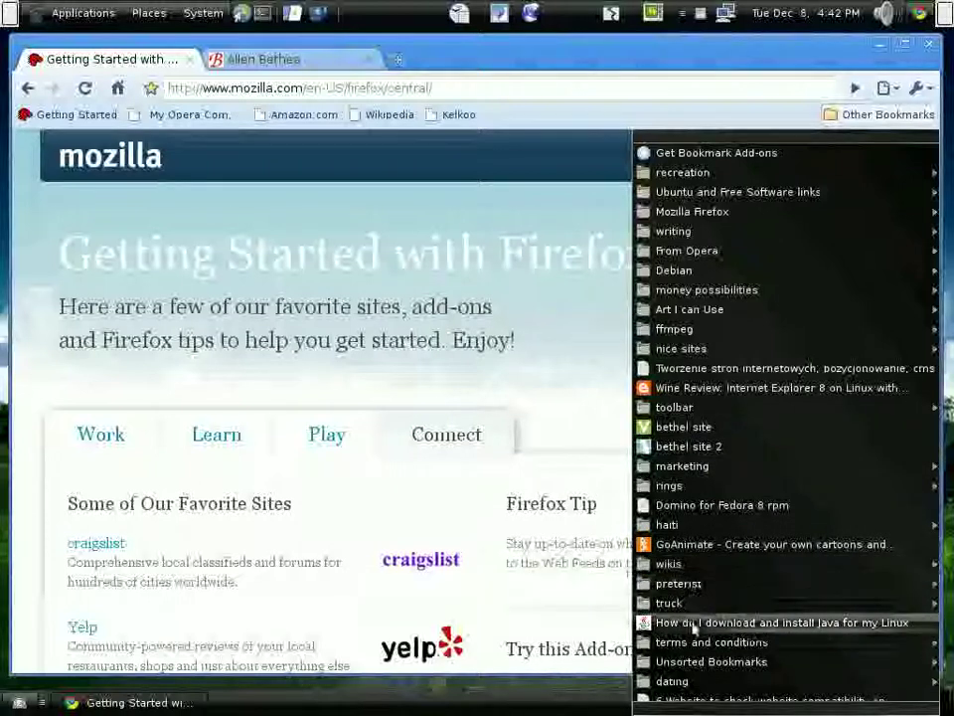
{"action": "mouse_move", "coordinate": [715, 682]}
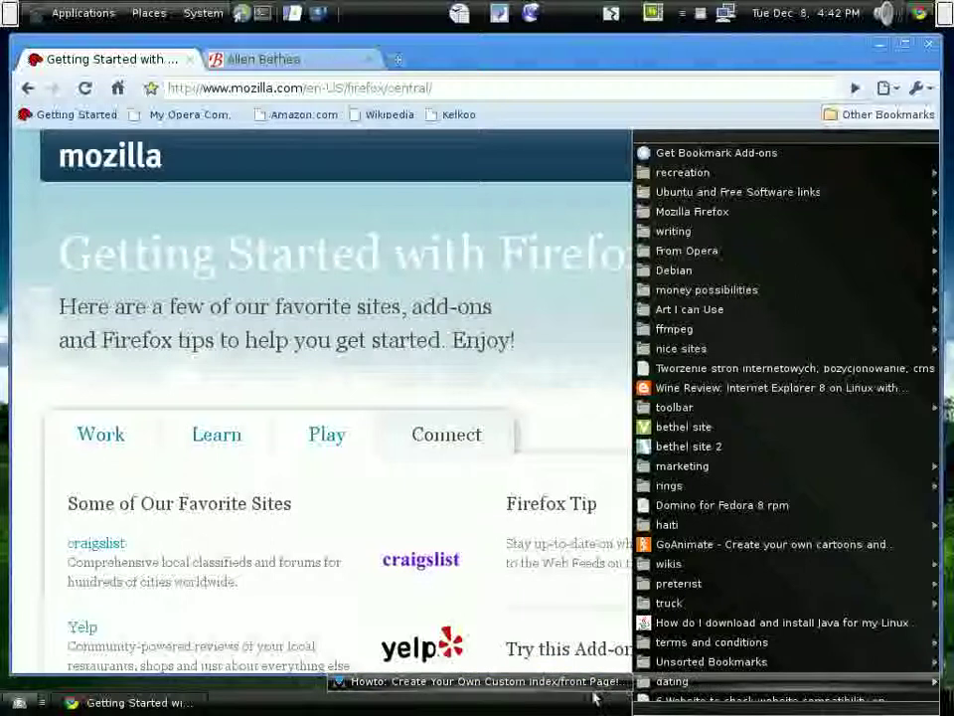
{"action": "scroll", "coordinate": [756, 696], "scroll_direction": "down", "scroll_amount": 3}
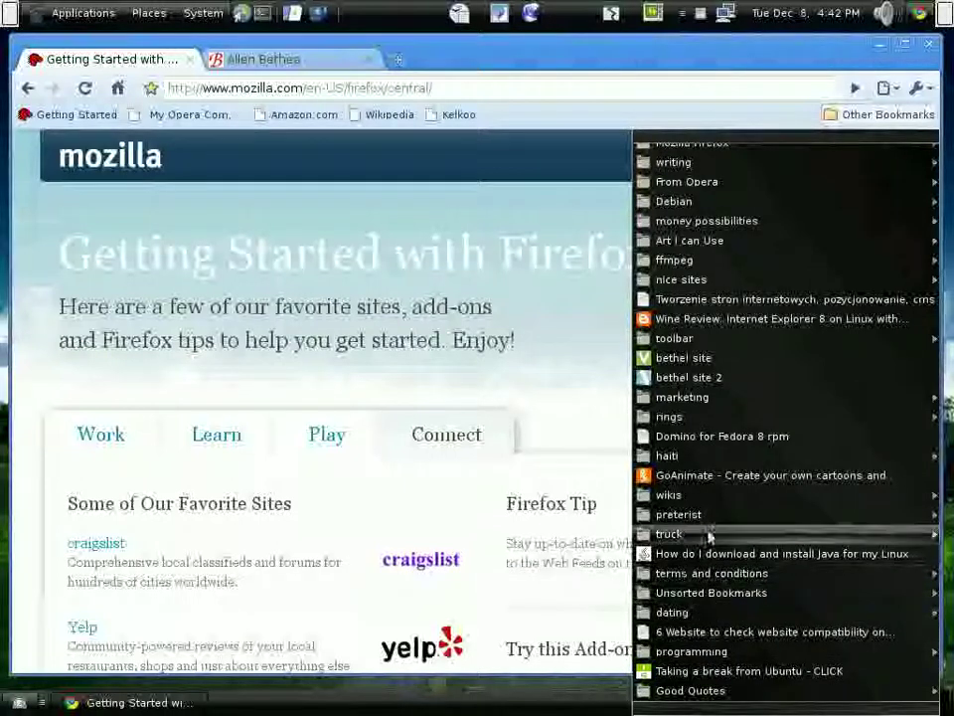
{"action": "mouse_move", "coordinate": [694, 423]}
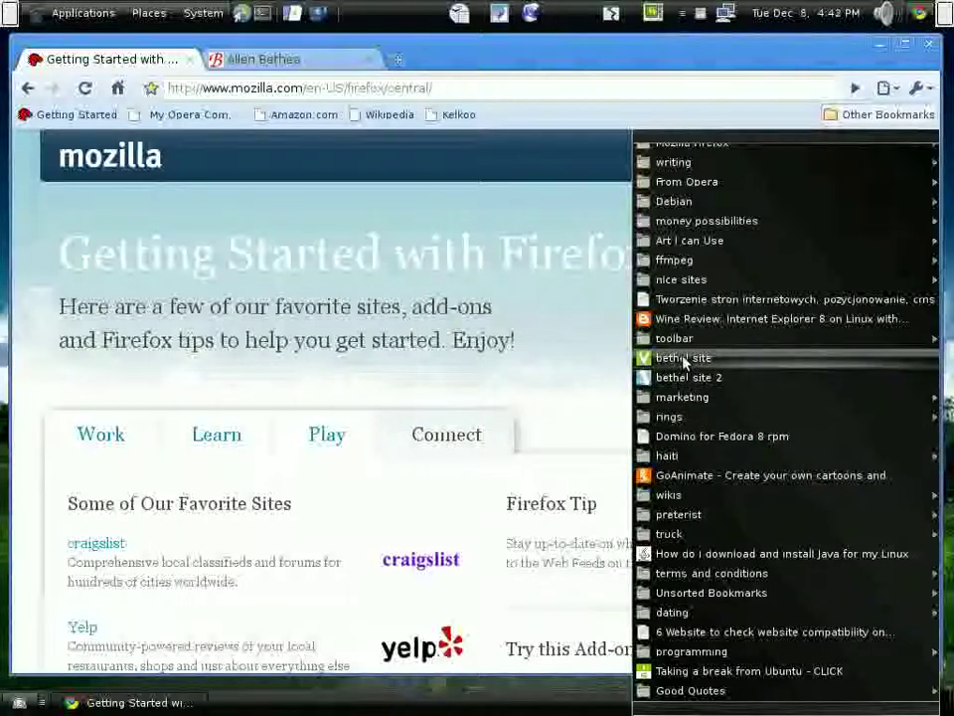
- Visit kidsvotingnc.org by entering 'kids' in the omnibox and look over the page
{"action": "left_click", "coordinate": [319, 89]}
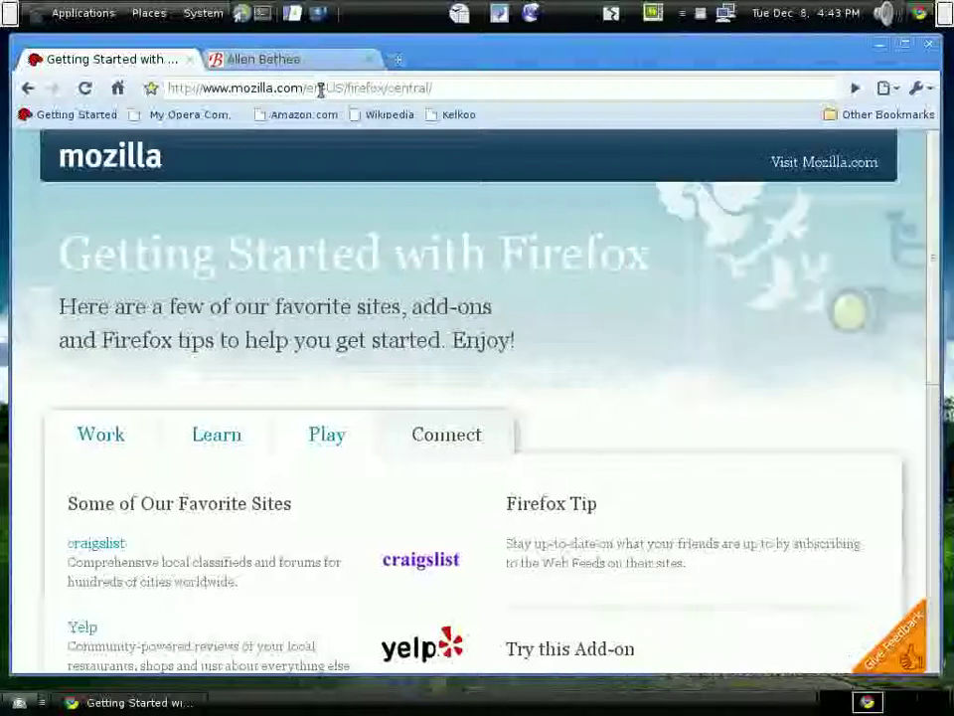
{"action": "left_click", "coordinate": [320, 90]}
{"action": "type", "text": "kids"}
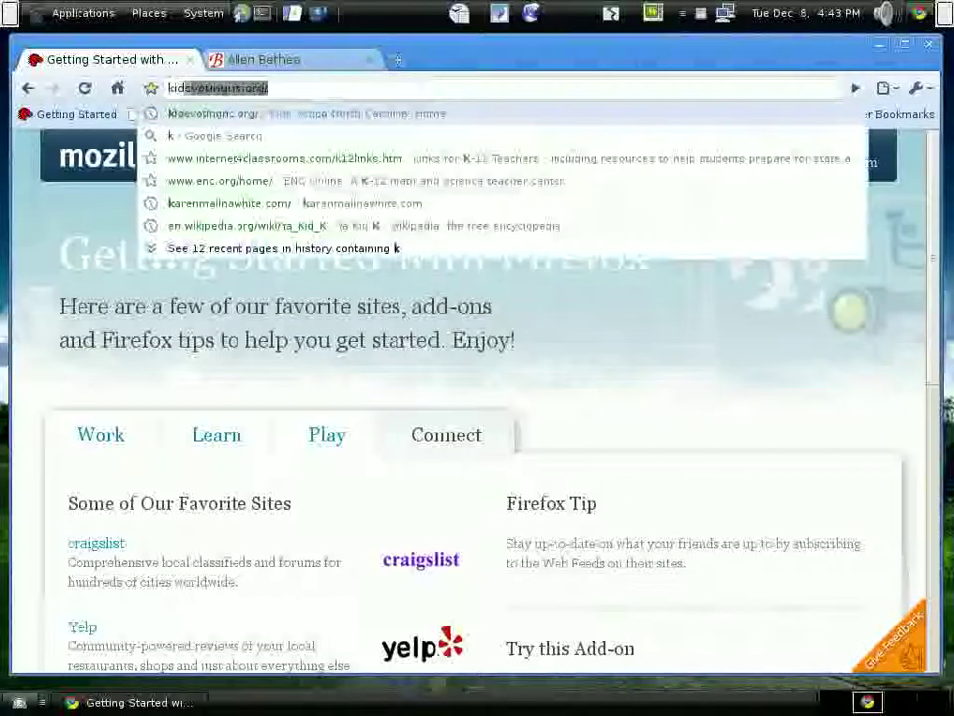
{"action": "key", "text": "Return"}
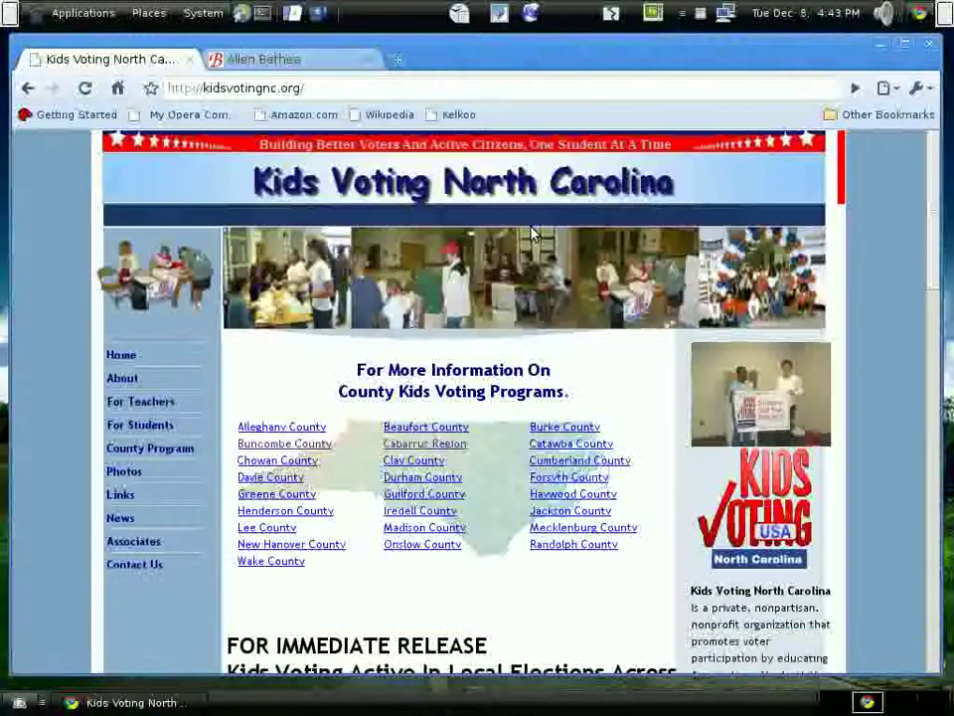
{"action": "scroll", "coordinate": [337, 328], "scroll_direction": "down", "scroll_amount": 4}
{"action": "scroll", "coordinate": [320, 321], "scroll_direction": "up", "scroll_amount": 4}
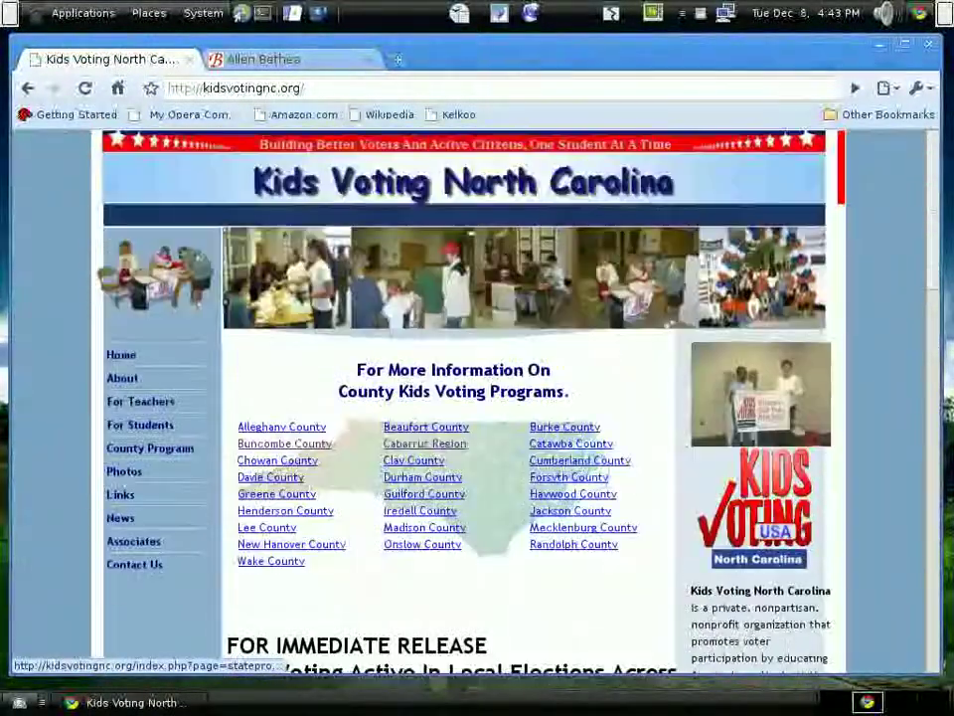
- Go to expectedend.com in the same tab by entering 'expe'
{"action": "left_click", "coordinate": [315, 88]}
{"action": "type", "text": "expectedend.com/"}
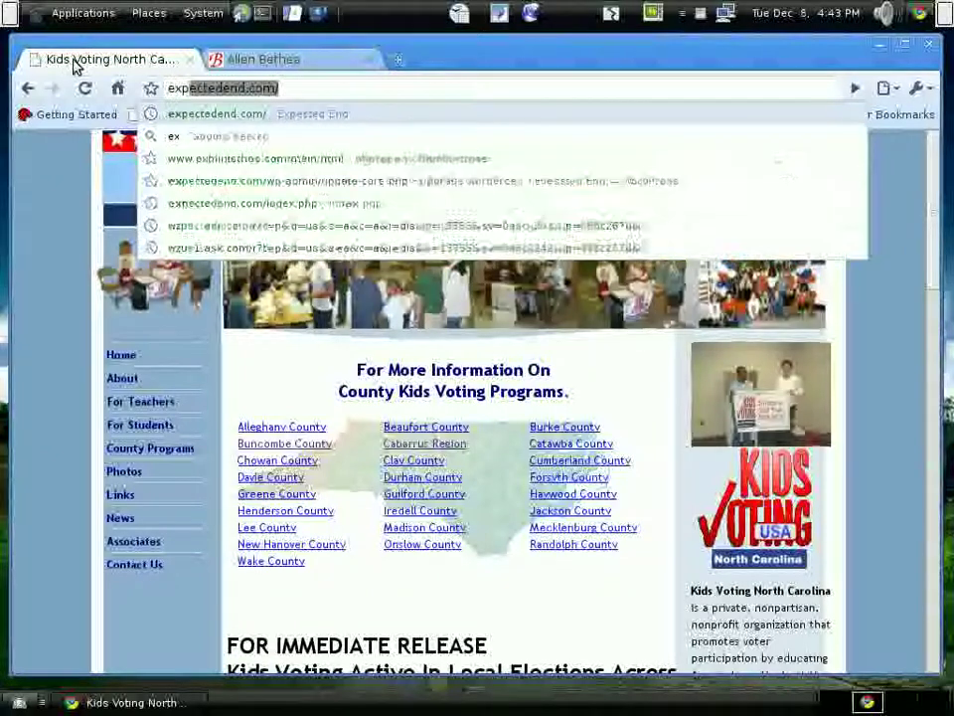
{"action": "key", "text": "Return"}
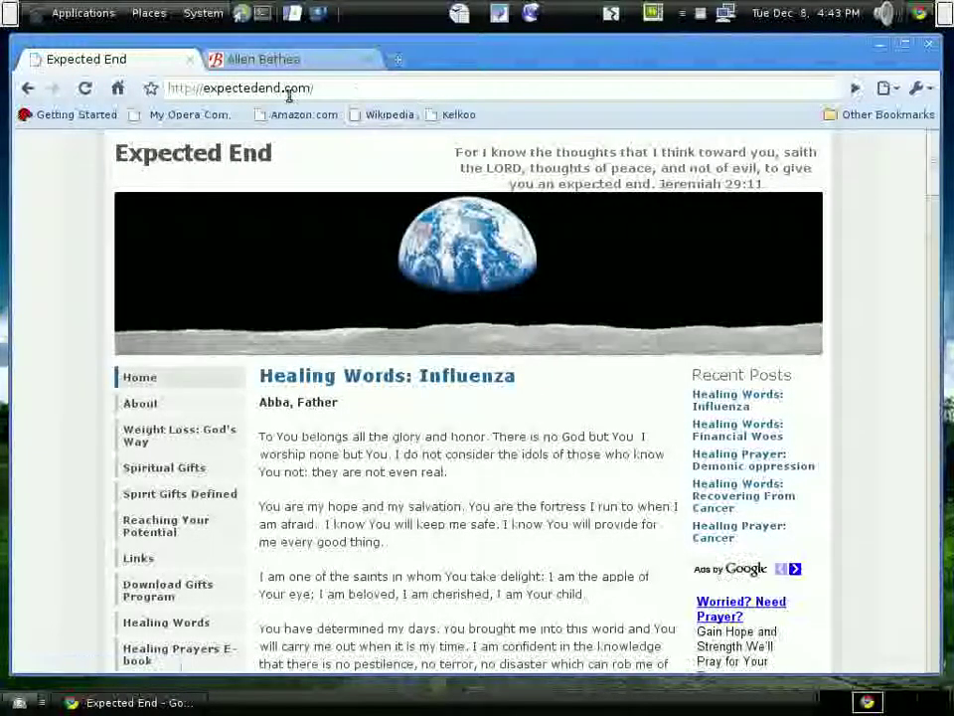
{"action": "left_click", "coordinate": [319, 87]}
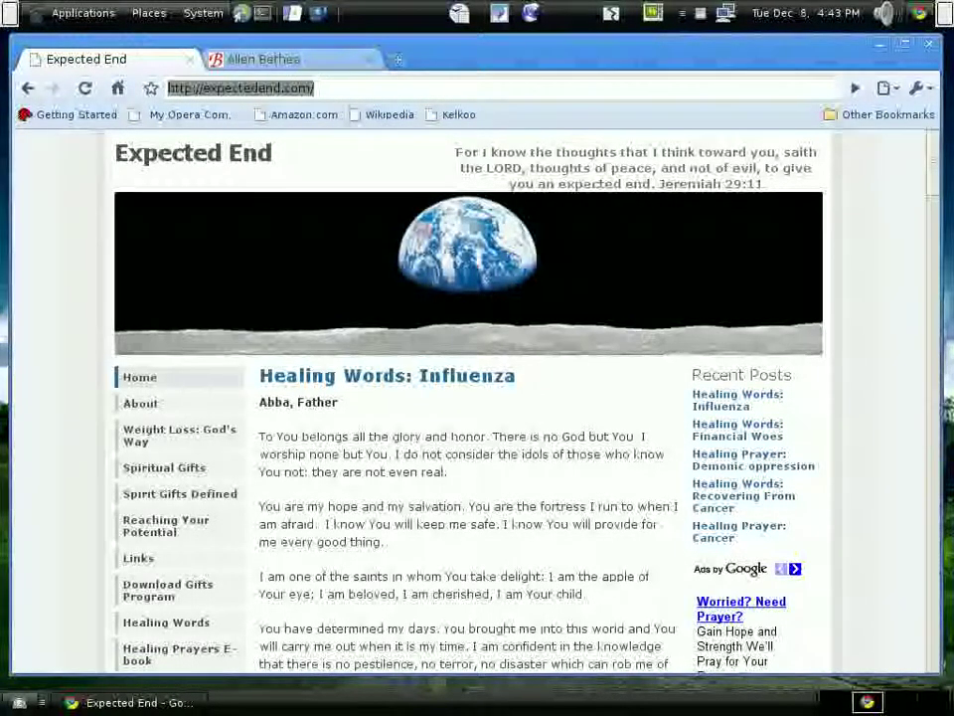
- Load melook4u.com by entering 'me', scroll through it, and close its tab
{"action": "type", "text": "me"}
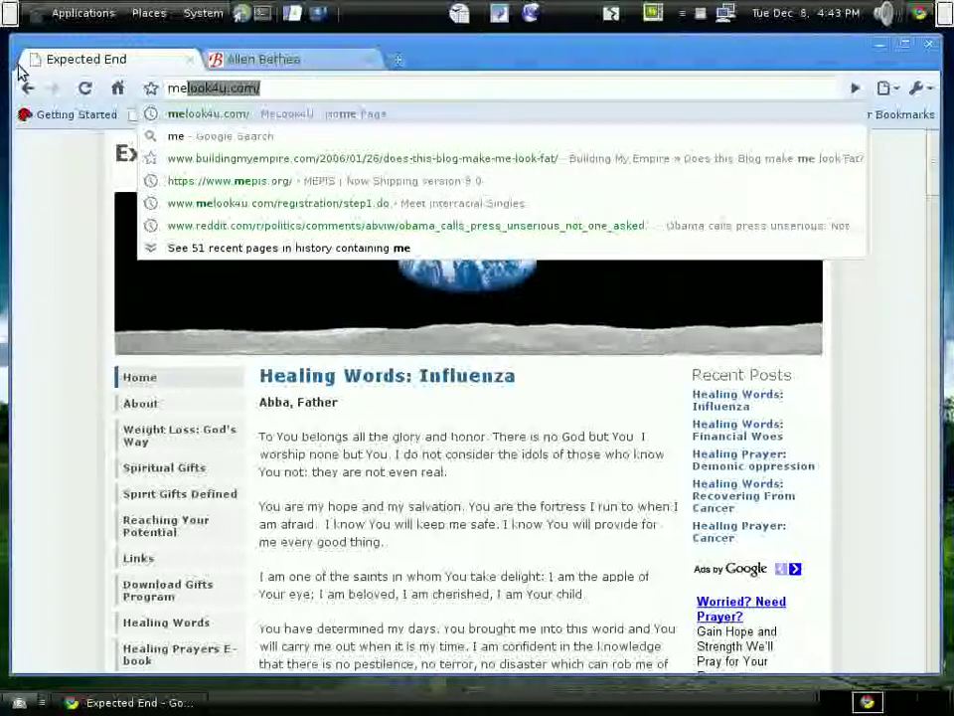
{"action": "key", "text": "Return"}
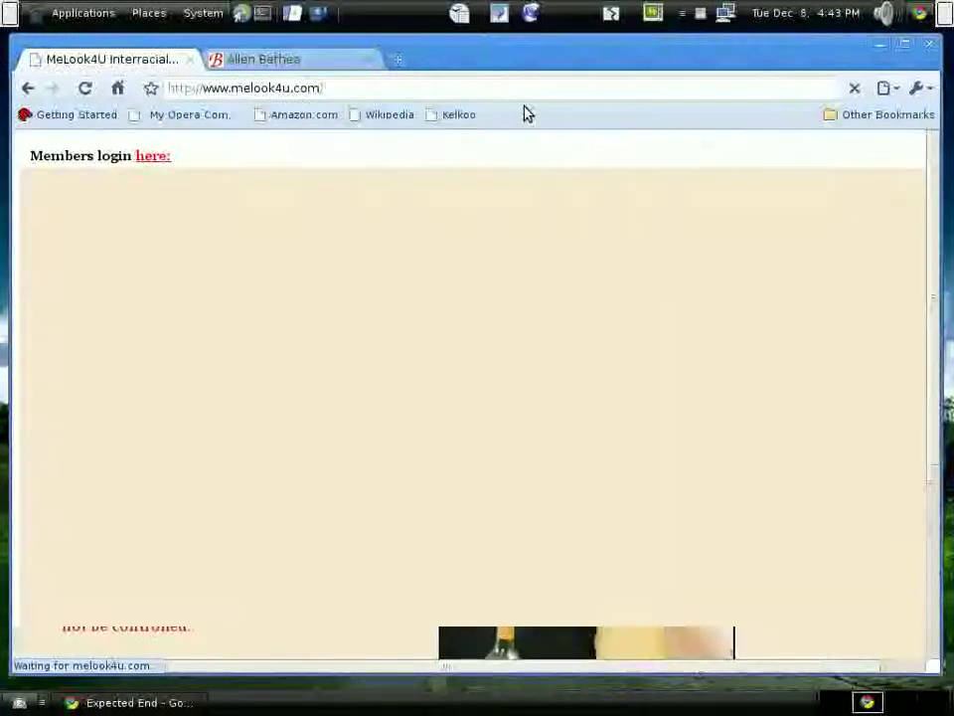
{"action": "scroll", "coordinate": [755, 255], "scroll_direction": "down", "scroll_amount": 3}
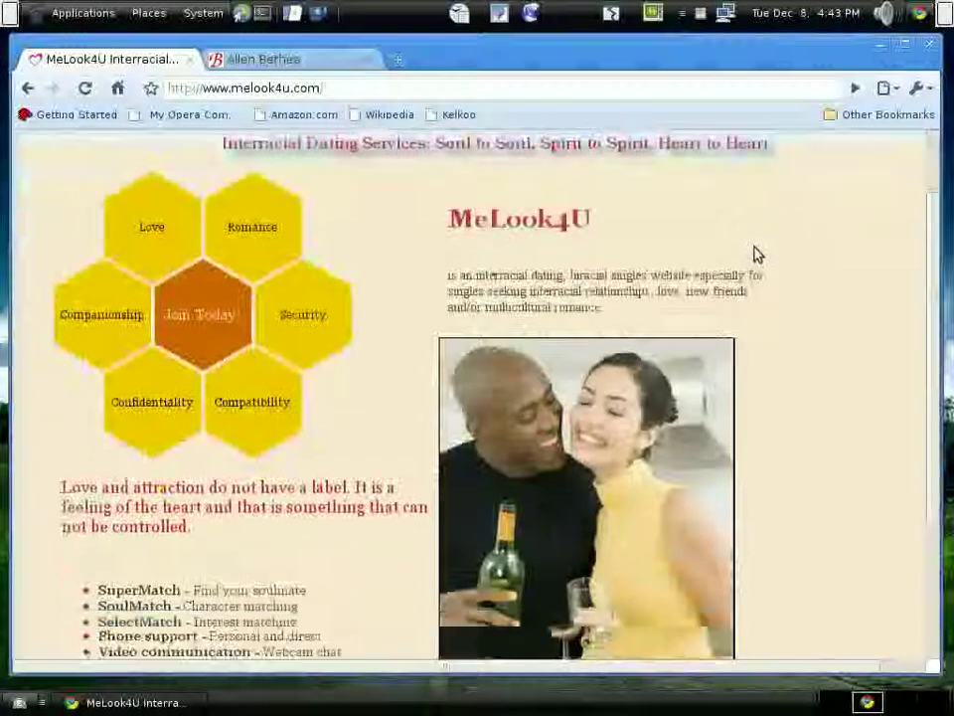
{"action": "scroll", "coordinate": [746, 248], "scroll_direction": "down", "scroll_amount": 3}
{"action": "scroll", "coordinate": [746, 249], "scroll_direction": "up", "scroll_amount": 6}
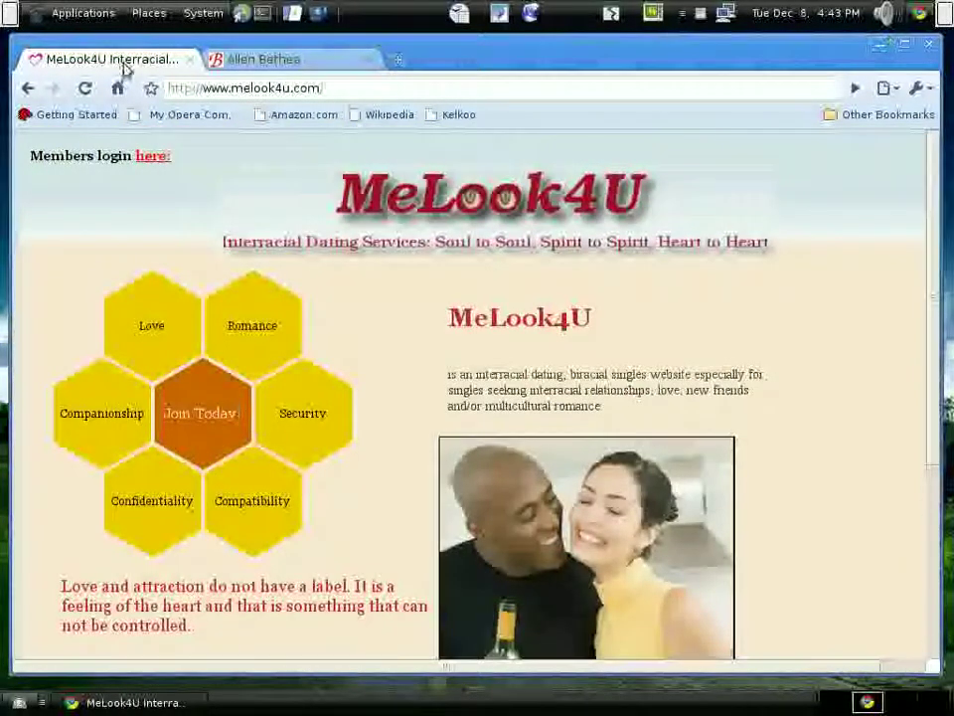
{"action": "left_click", "coordinate": [190, 61]}
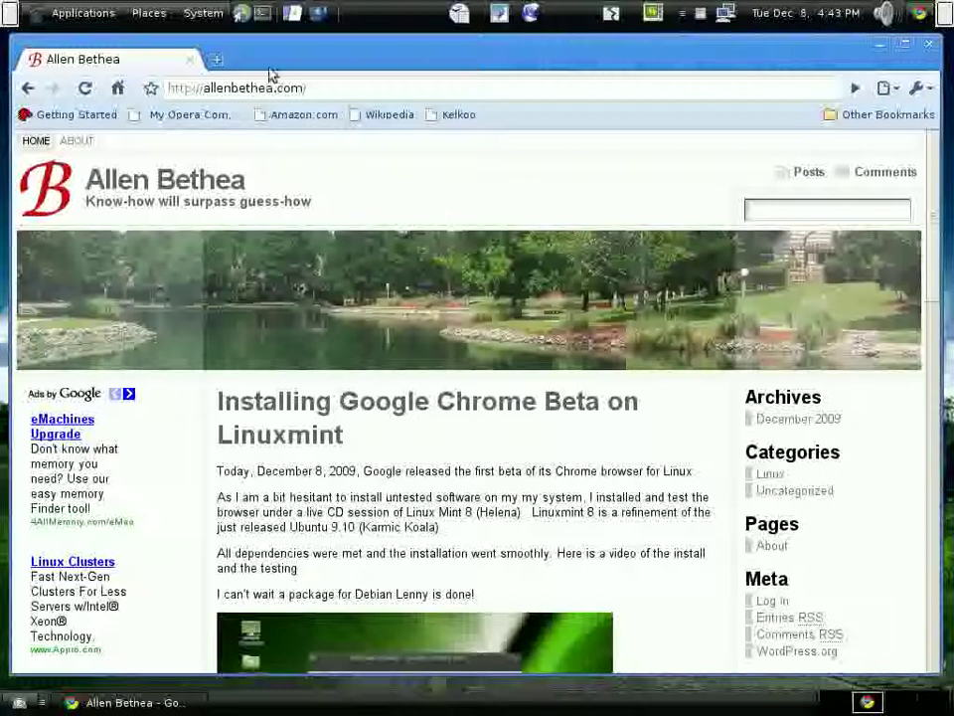
- Load Wikipedia's Main Page (en.wikipedia.org/wiki/Main_Page) in a new tab via the bookmarks bar
{"action": "left_click", "coordinate": [215, 63]}
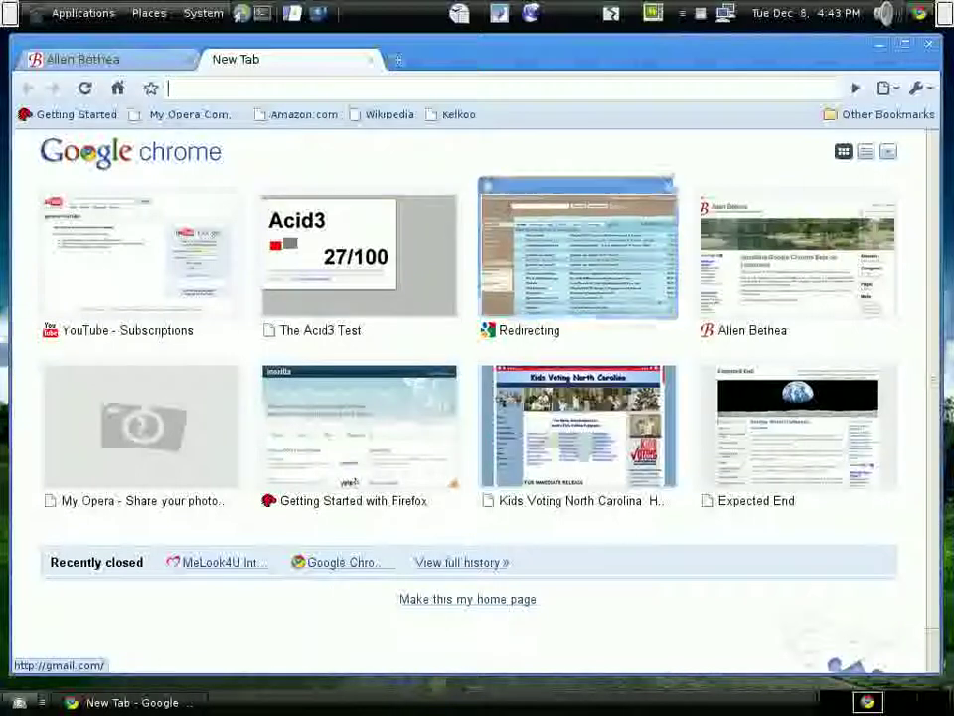
{"action": "left_click", "coordinate": [388, 117]}
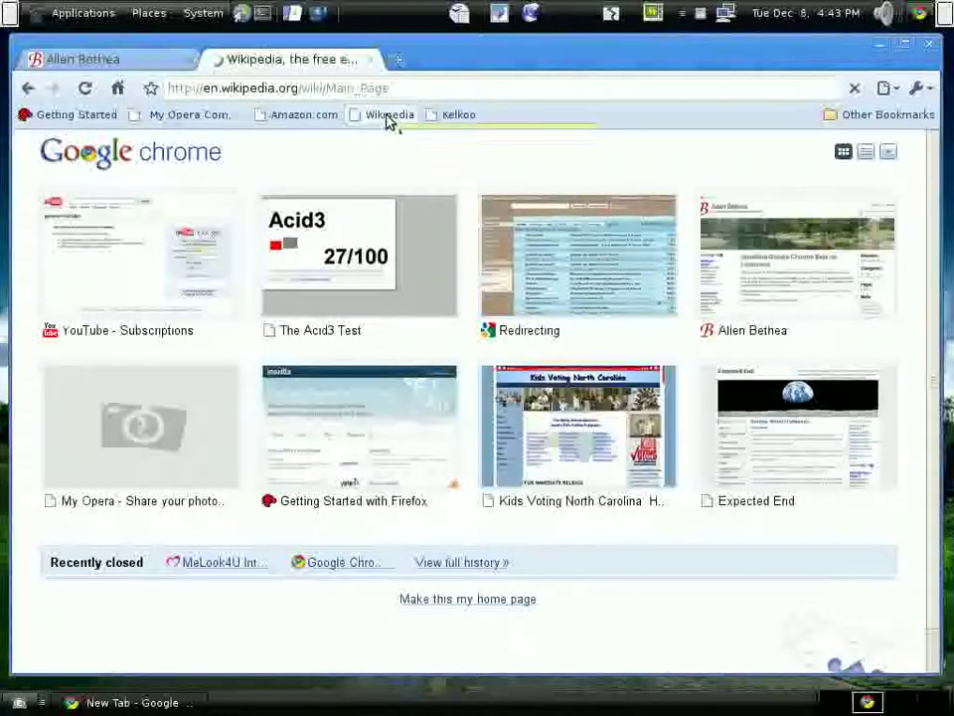